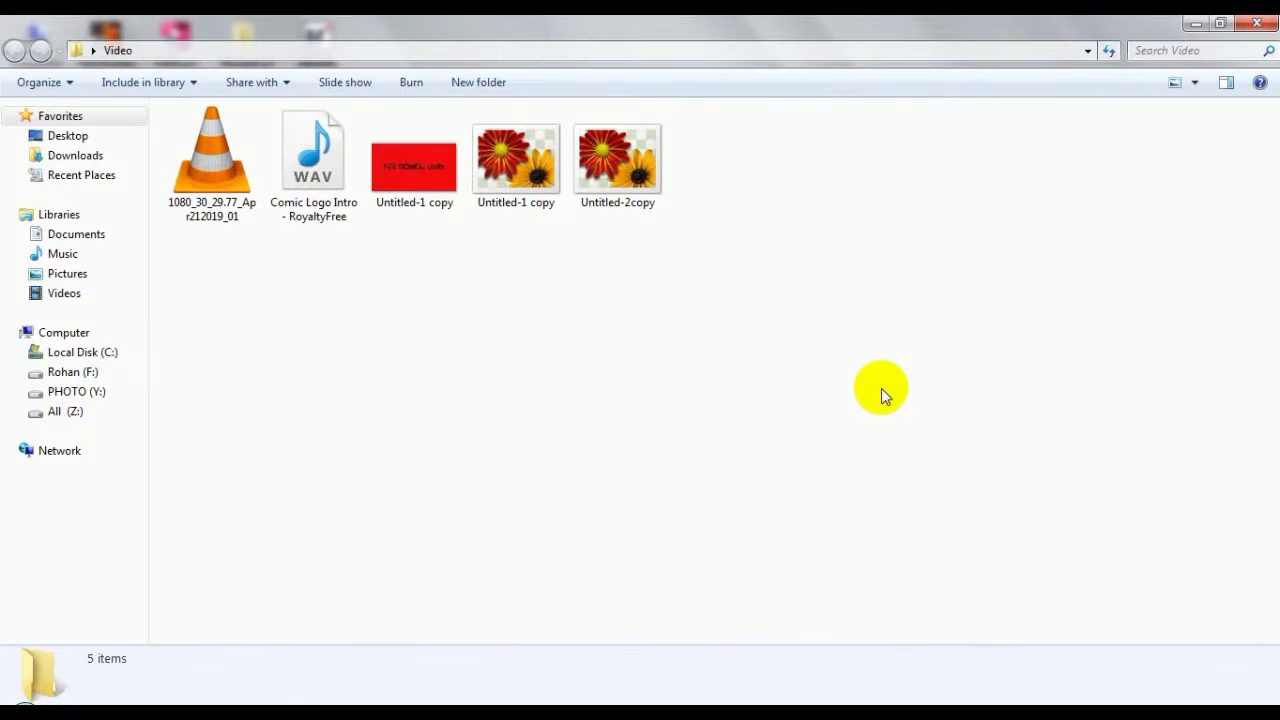
# Import the video 1080_30_29.77_Apr212019_01 from the desktop's Video folder into Filmora and place it at the start of the video track
pyautogui.click(1256, 22)
pyautogui.moveTo(24, 100); pyautogui.dragTo(595, 305)
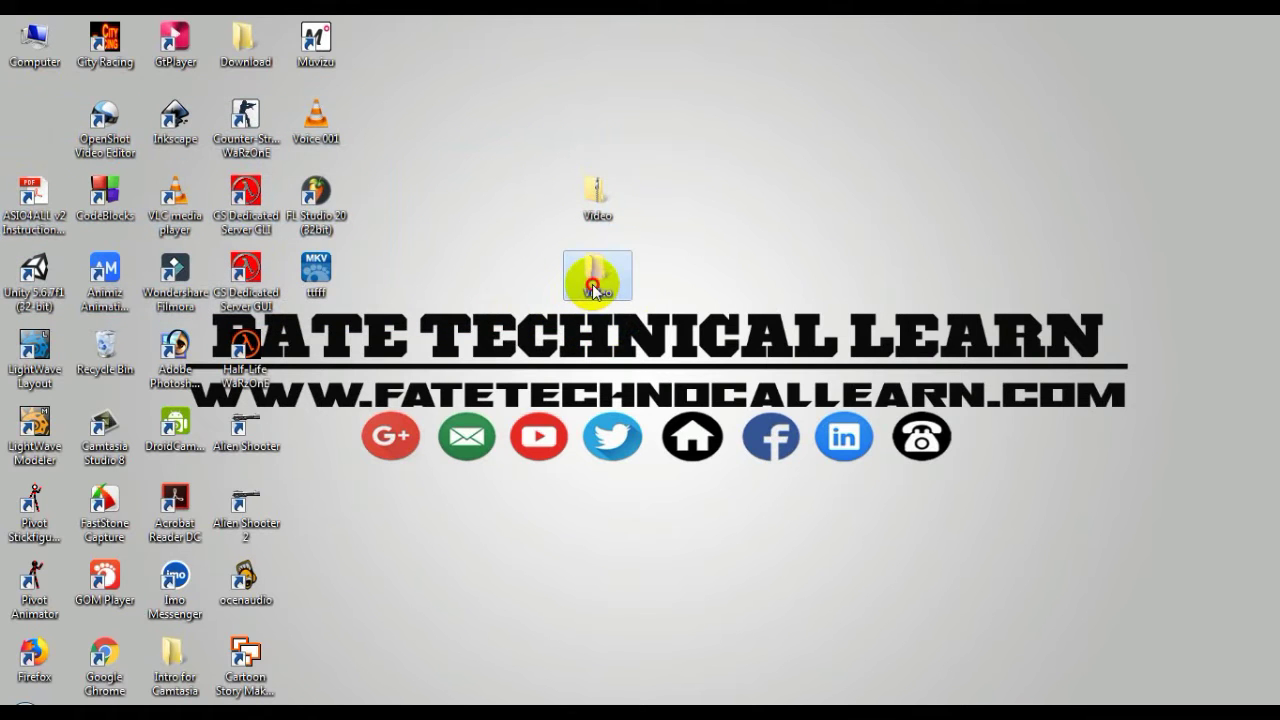
pyautogui.doubleClick(593, 289)
pyautogui.click(197, 170)
pyautogui.moveTo(198, 161); pyautogui.dragTo(489, 309)
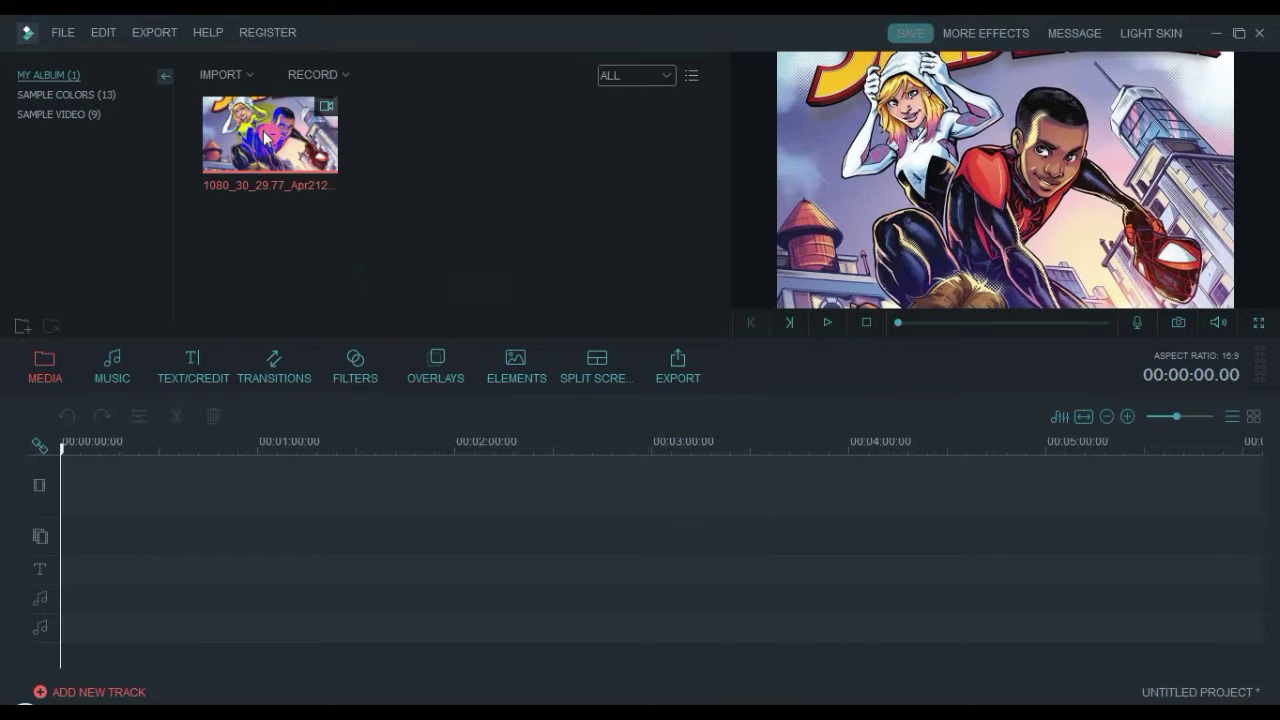
pyautogui.click(358, 238)
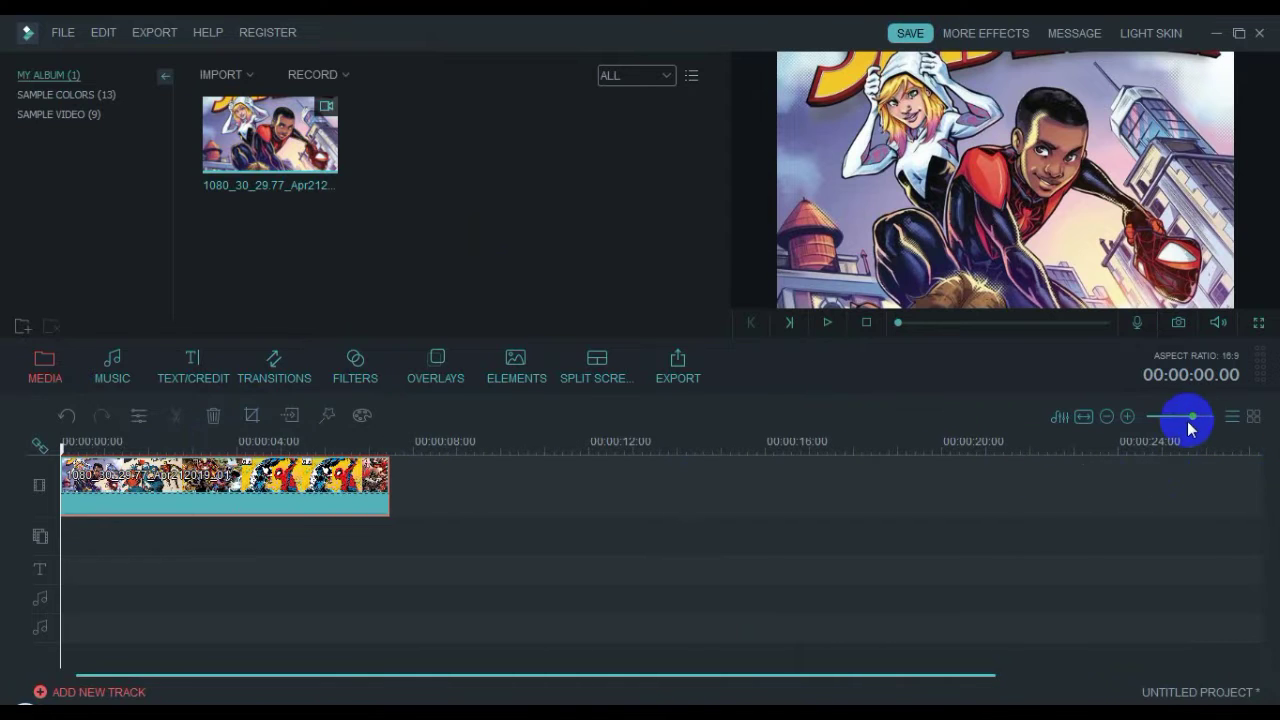
pyautogui.moveTo(1221, 417); pyautogui.dragTo(1195, 420)
# Import the audio file Comic Logo Intro - RoyaltyFree from the Video folder and place it at the start of the first audio track
pyautogui.click(1214, 33)
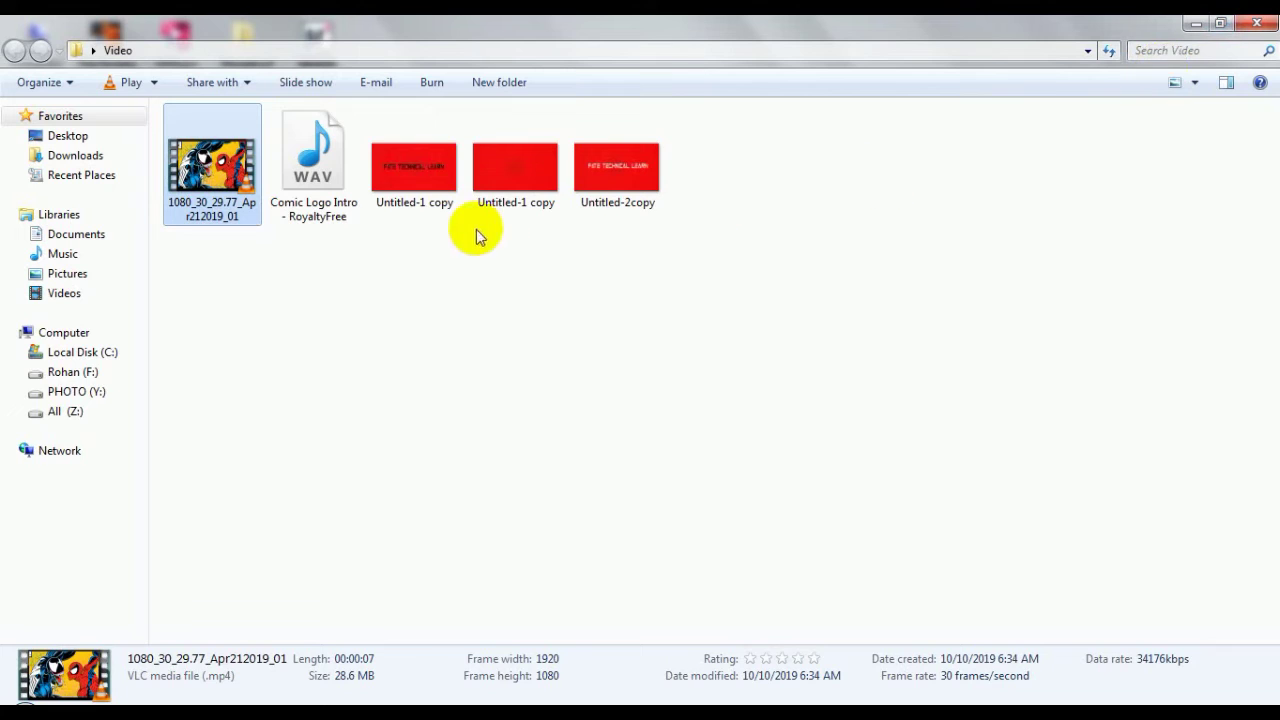
pyautogui.moveTo(683, 290); pyautogui.dragTo(478, 234)
pyautogui.click(313, 190)
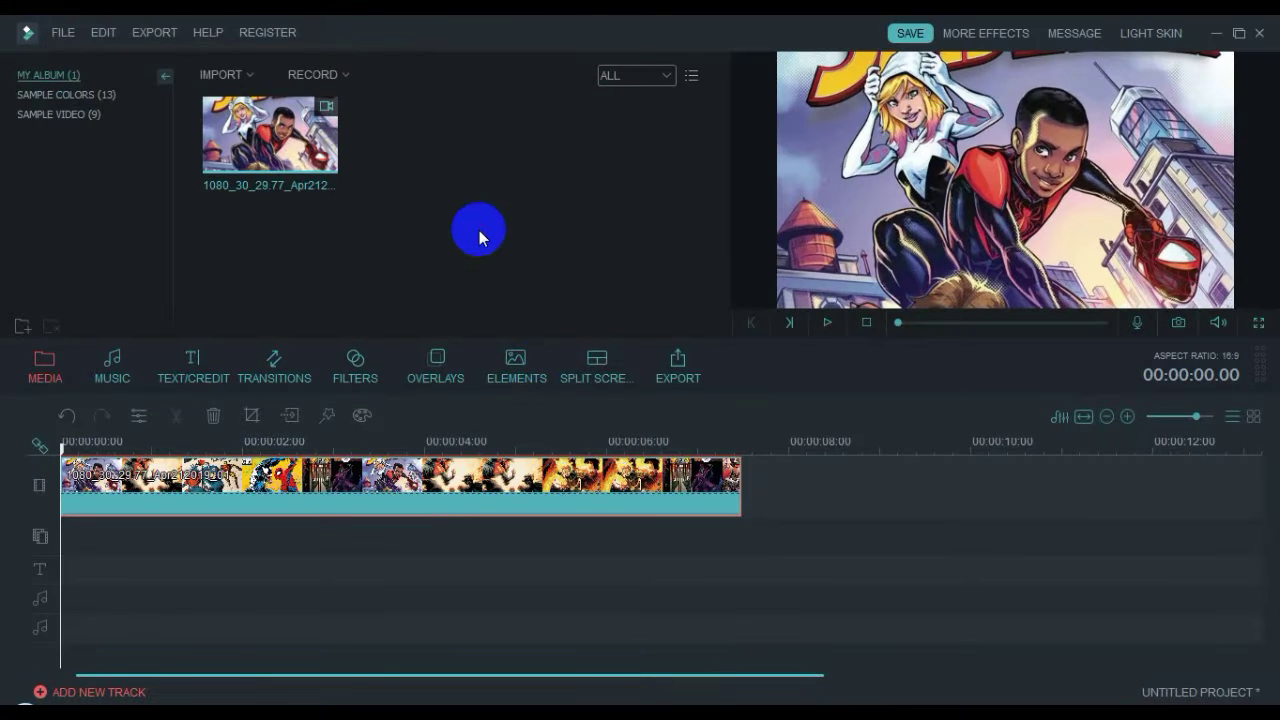
pyautogui.moveTo(434, 177); pyautogui.dragTo(70, 538)
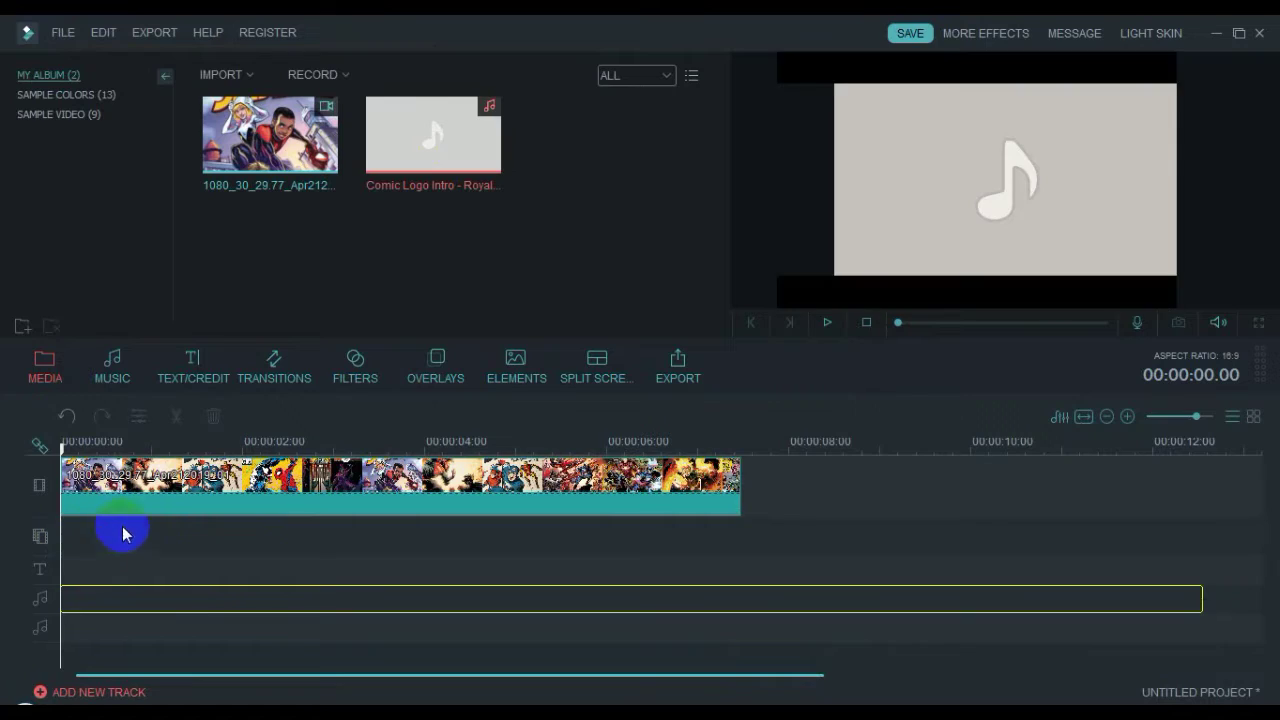
# Play the timeline and raise the music clip's volume to the maximum
pyautogui.press('space')
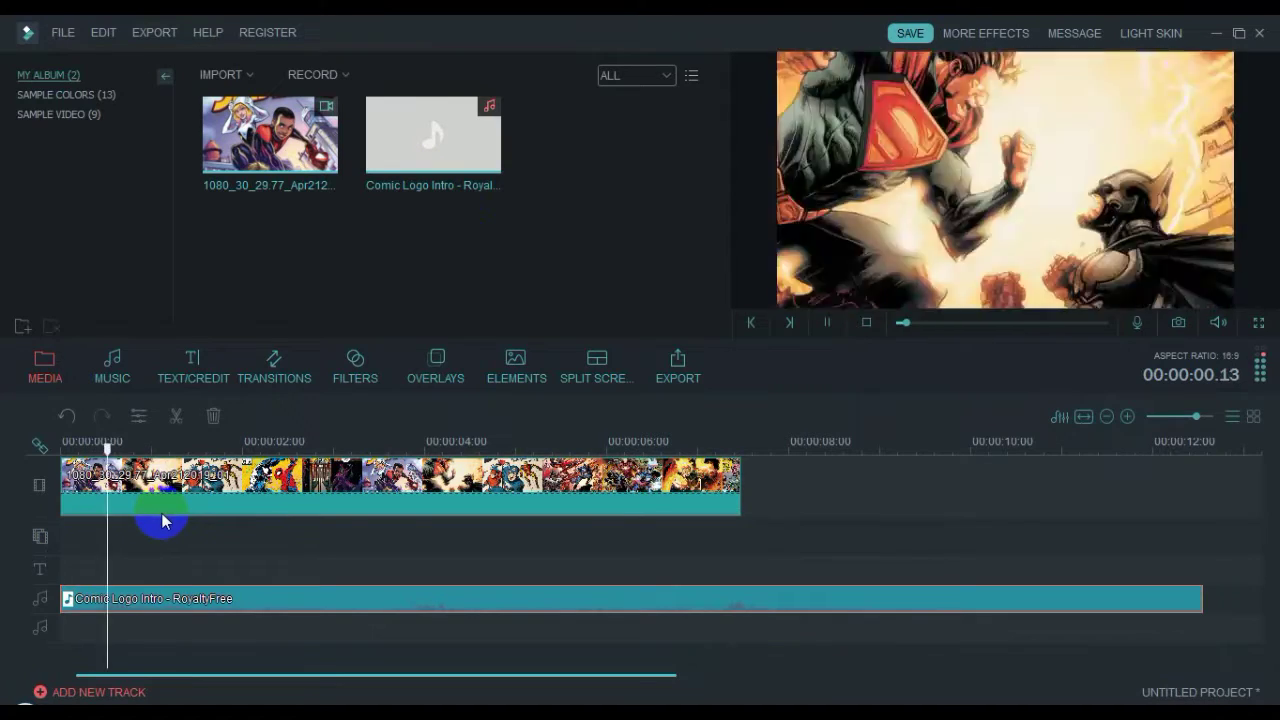
pyautogui.click(138, 418)
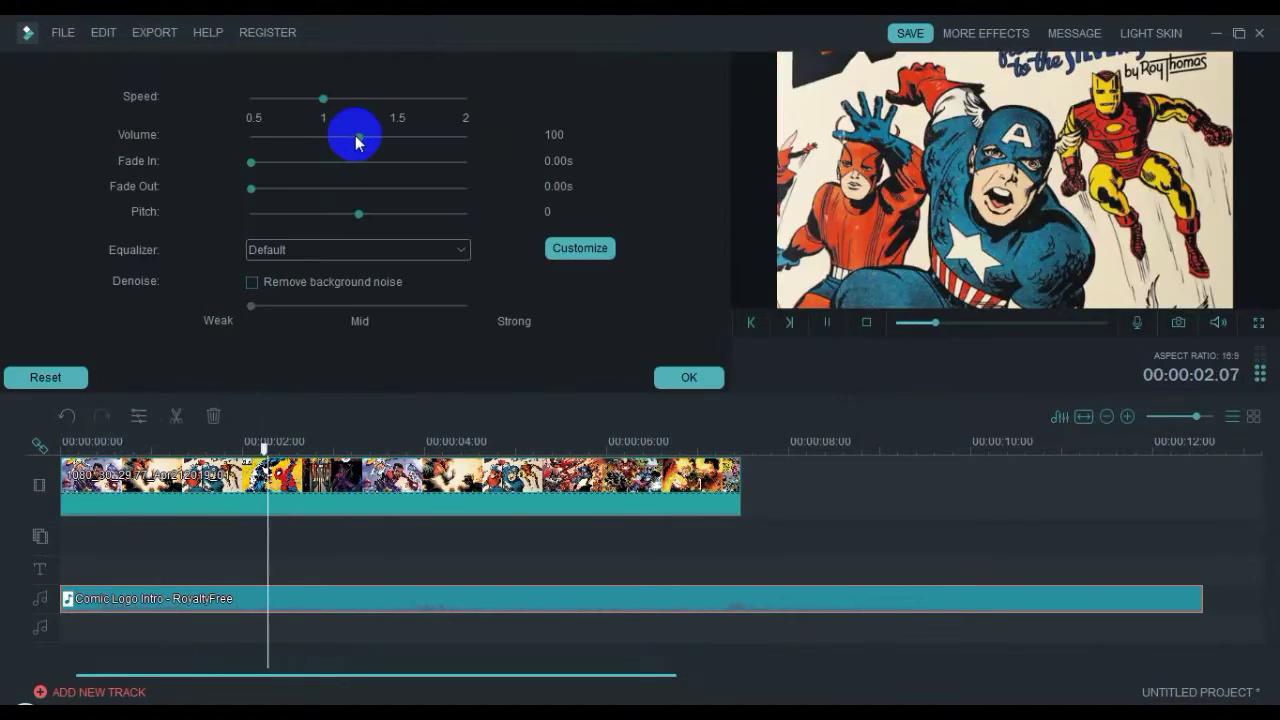
pyautogui.moveTo(355, 136); pyautogui.dragTo(545, 145)
pyautogui.click(666, 381)
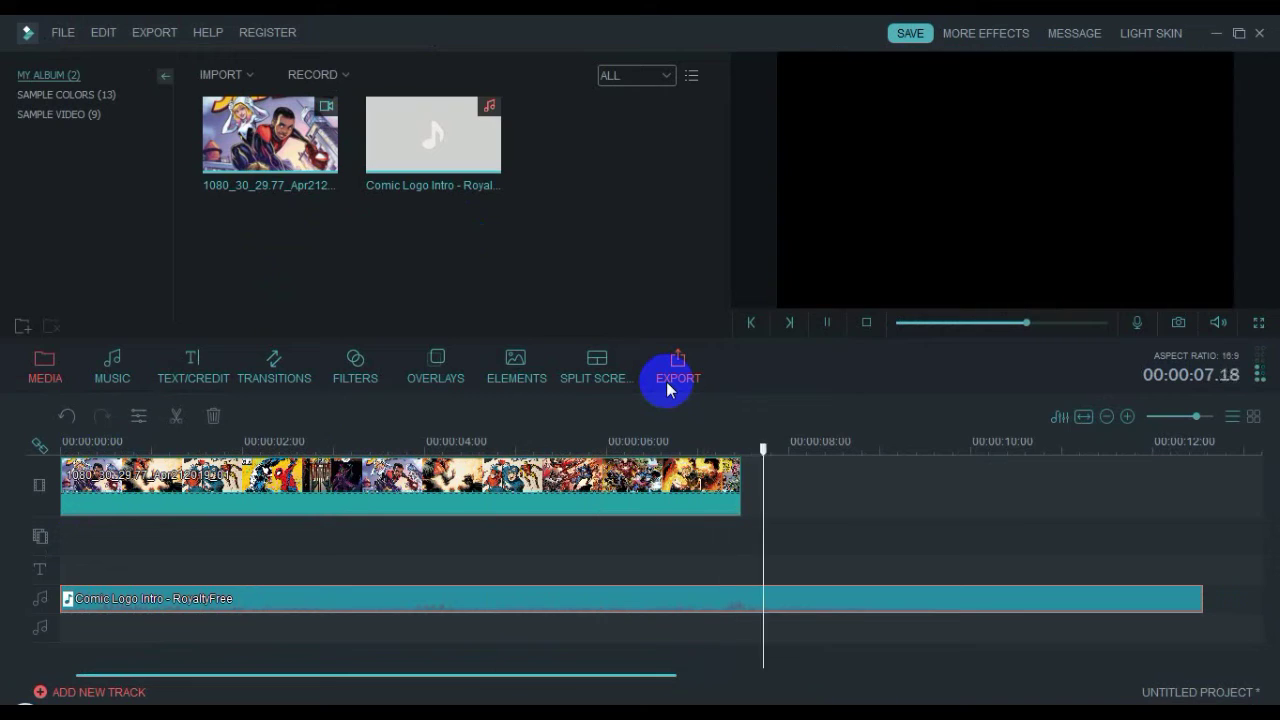
# Stop playback at 00:00:08.05, split the music clip there and delete the part after the cut
pyautogui.press('space')
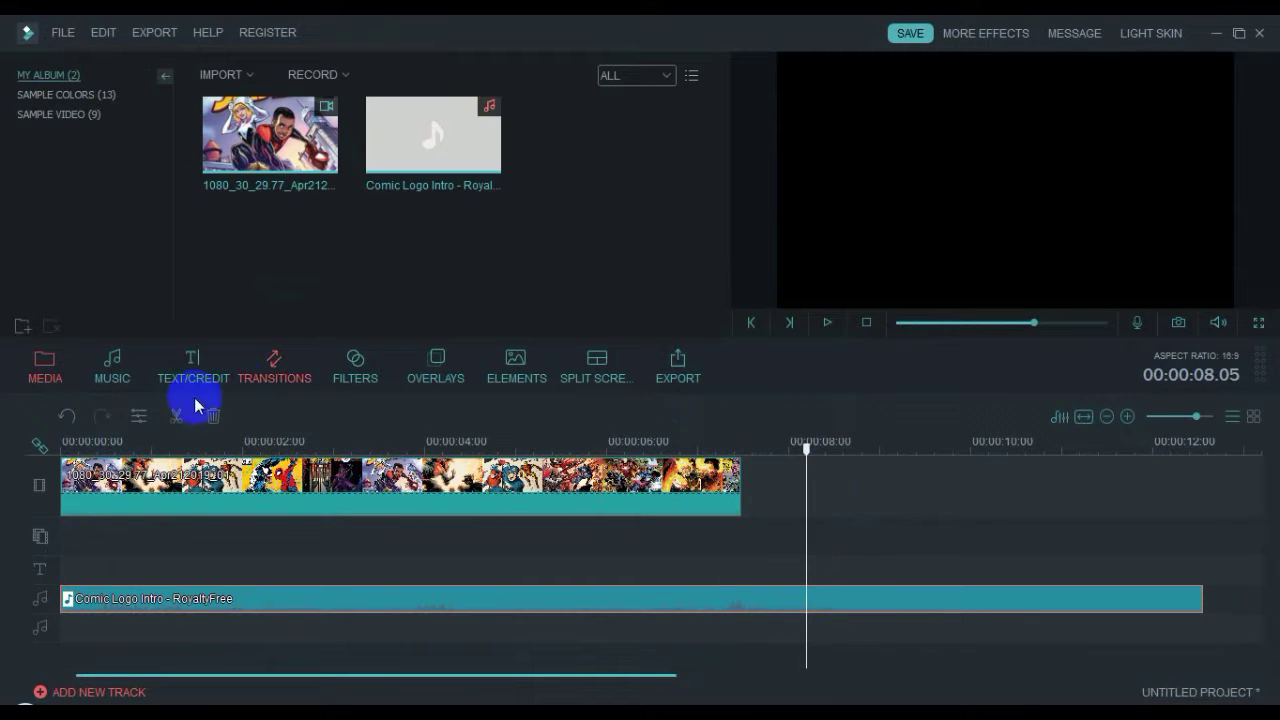
pyautogui.click(176, 425)
pyautogui.click(213, 416)
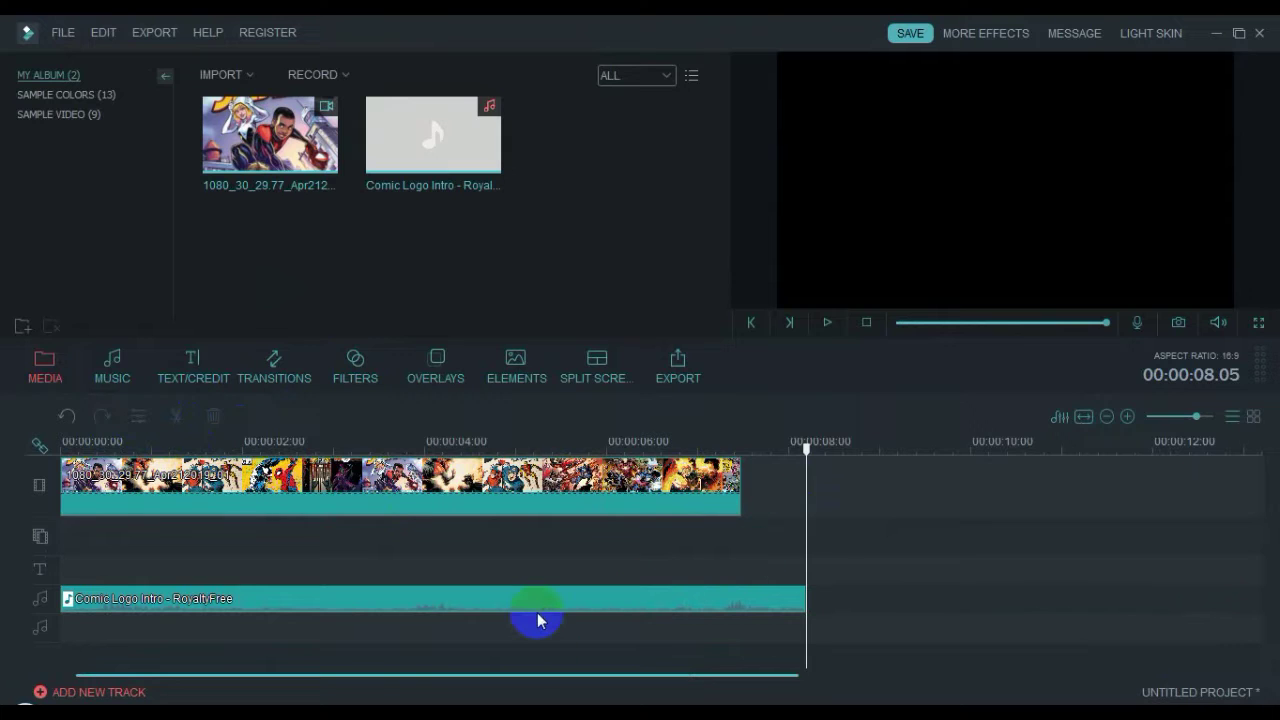
# Open the Untitled-2copy image from the Video folder to look at its title design, and close the viewer
pyautogui.click(1214, 34)
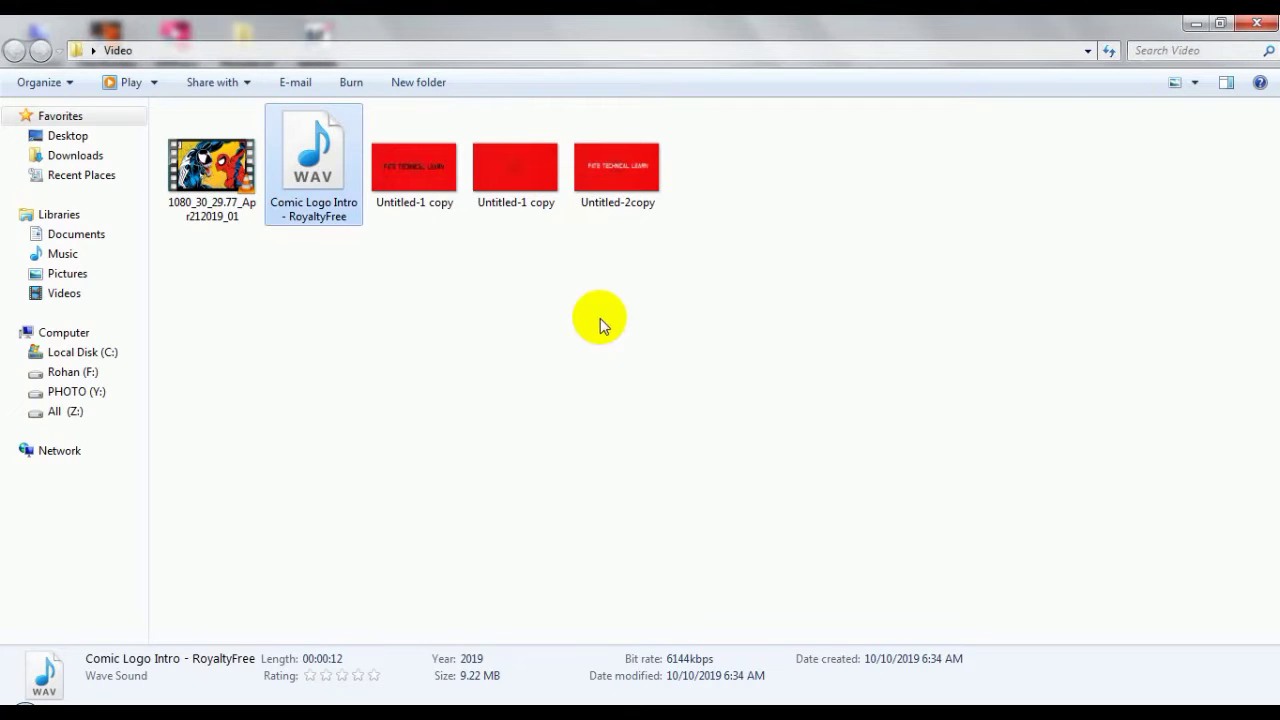
pyautogui.moveTo(700, 257); pyautogui.dragTo(484, 186)
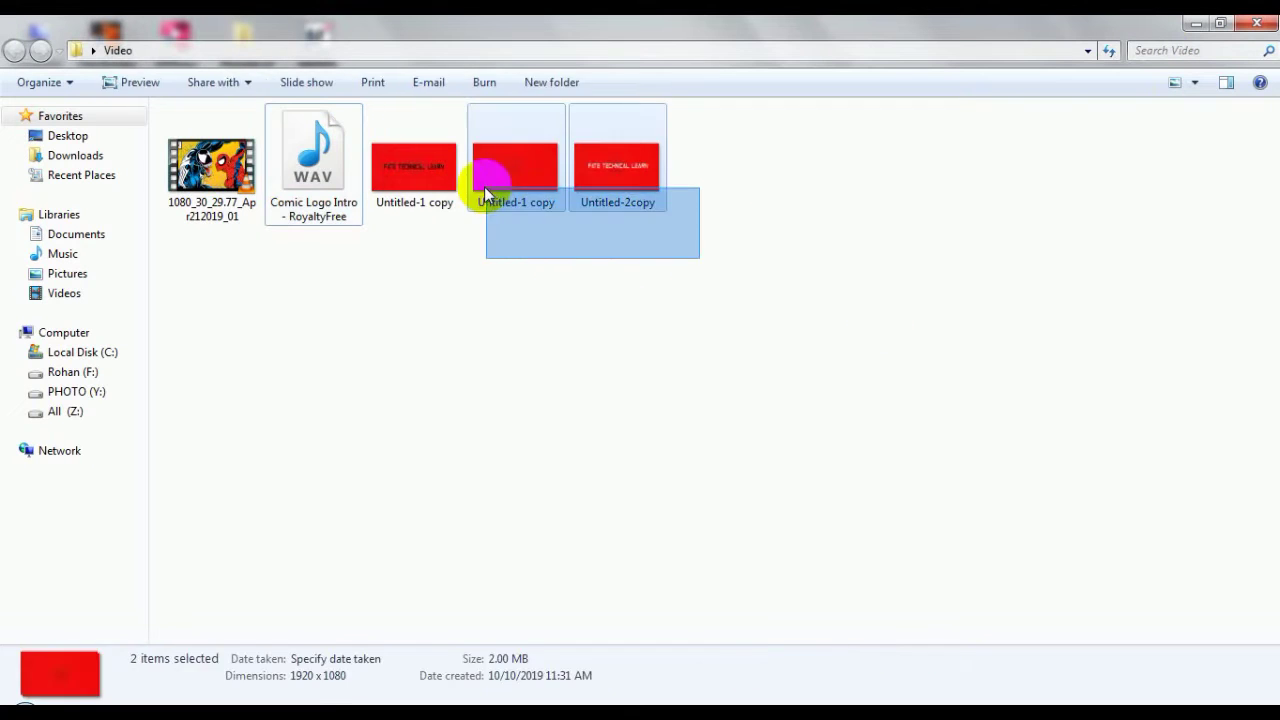
pyautogui.doubleClick(616, 190)
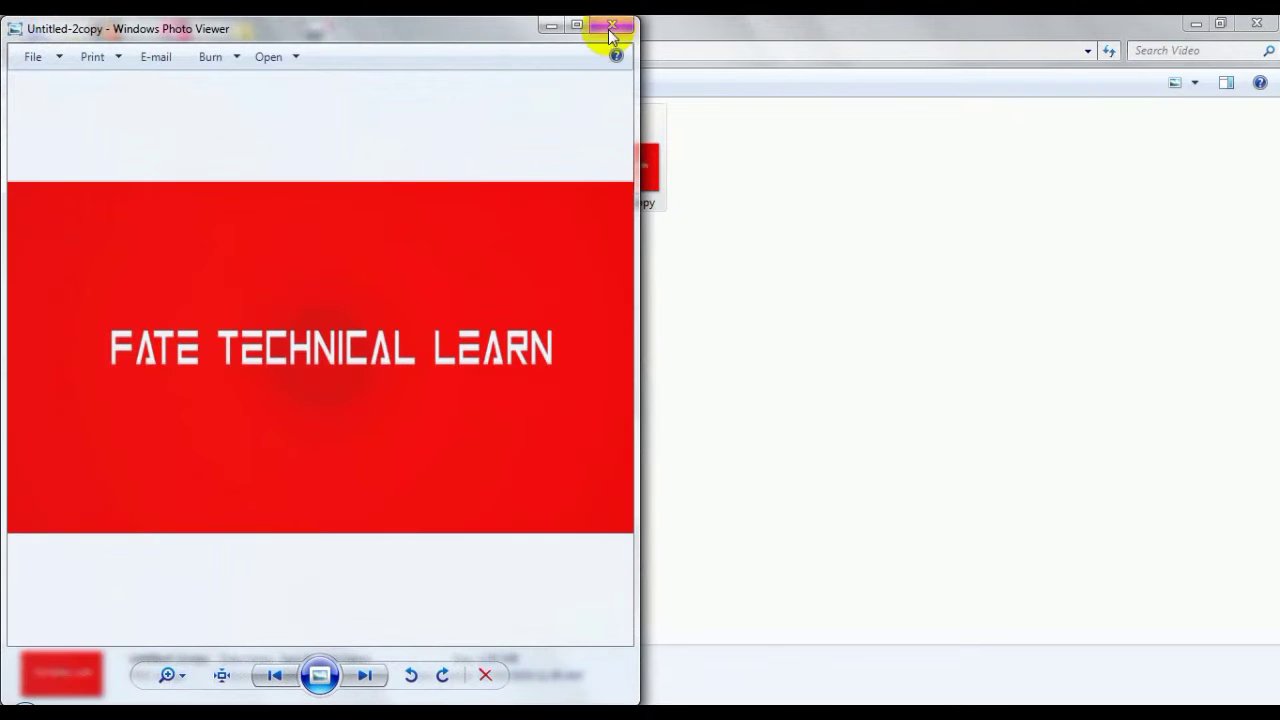
pyautogui.click(611, 33)
# Import the Untitled-2copy image into Filmora, place it on the overlay track overlapping the video's end, and preview it
pyautogui.moveTo(777, 334); pyautogui.dragTo(423, 180)
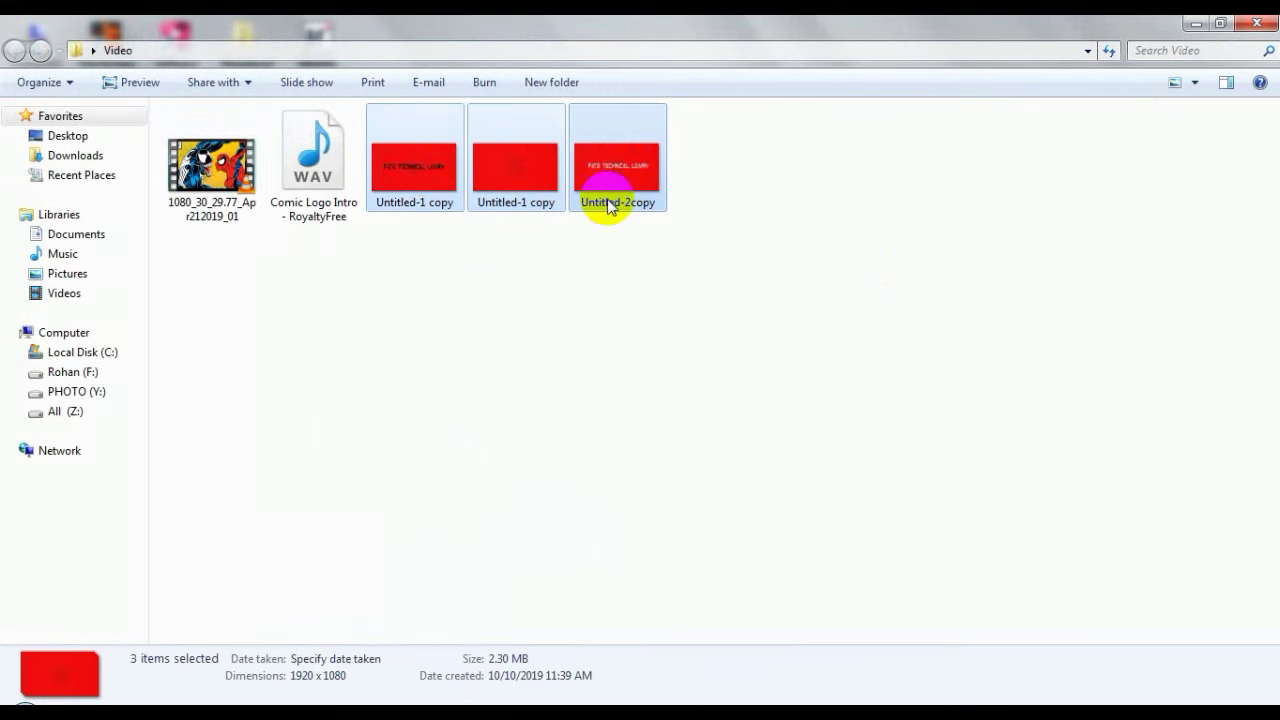
pyautogui.click(610, 180)
pyautogui.moveTo(618, 195); pyautogui.dragTo(577, 257)
pyautogui.moveTo(557, 137); pyautogui.dragTo(641, 541)
pyautogui.press('space')
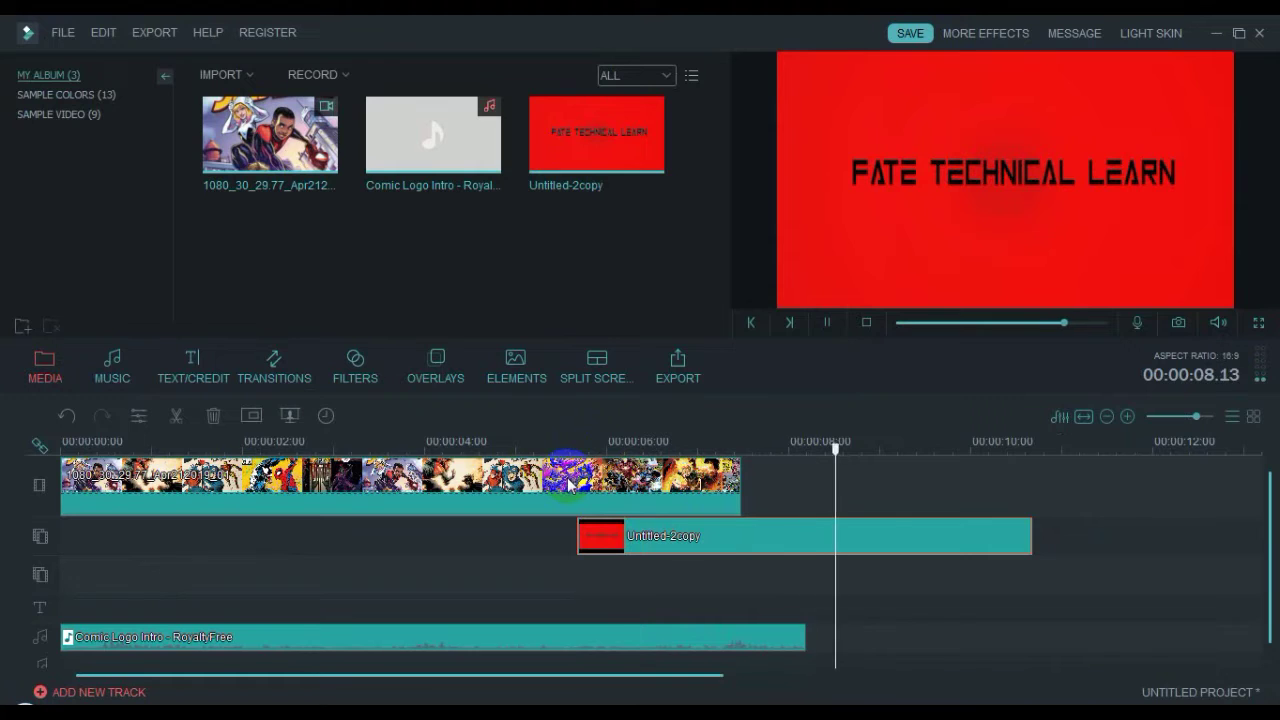
pyautogui.press('space')
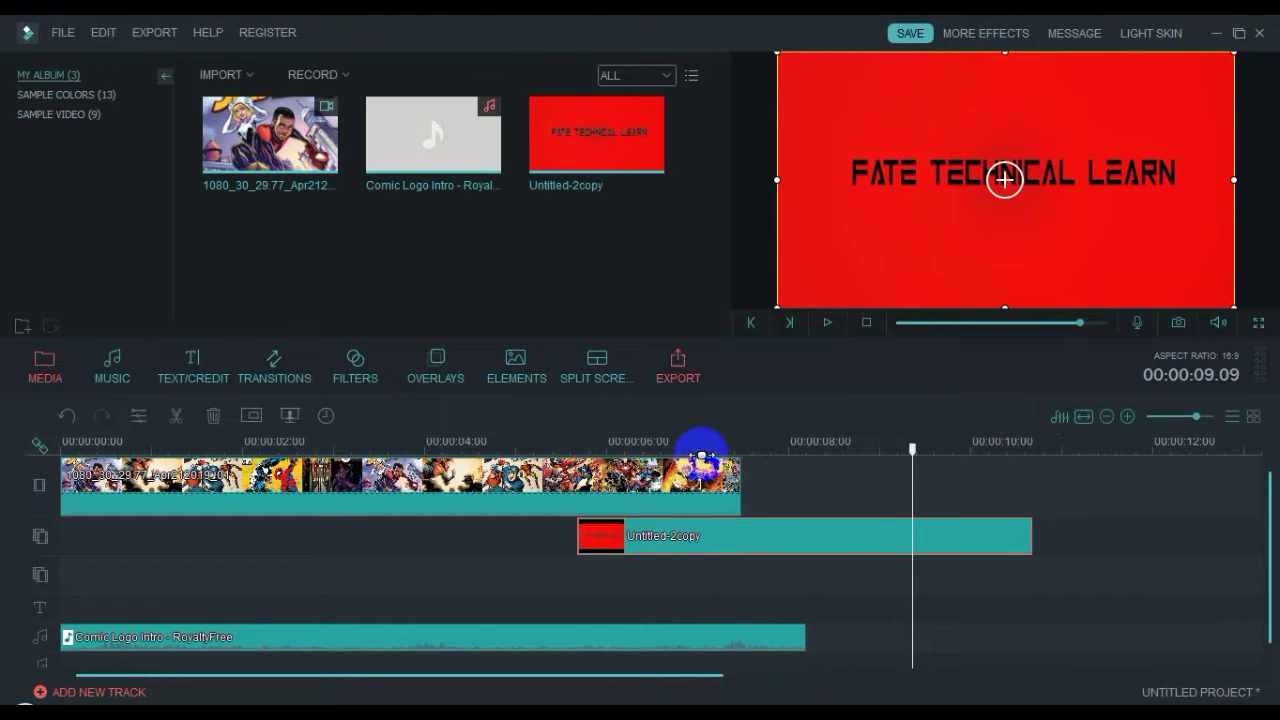
# Switch to Photoshop and create a 1920 x 1080 pixel RGB document at 72 pixels/inch with white contents
pyautogui.click(1217, 34)
pyautogui.click(1207, 22)
pyautogui.rightClick(671, 120)
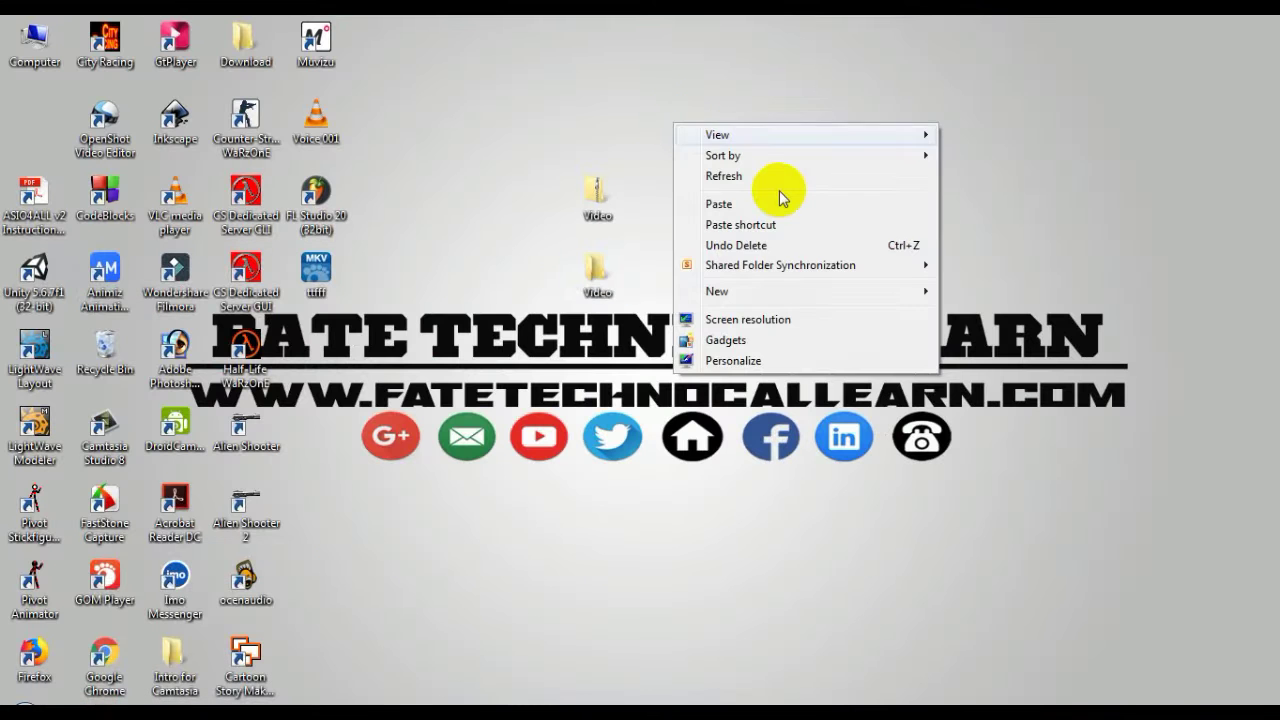
pyautogui.click(777, 172)
pyautogui.click(345, 705)
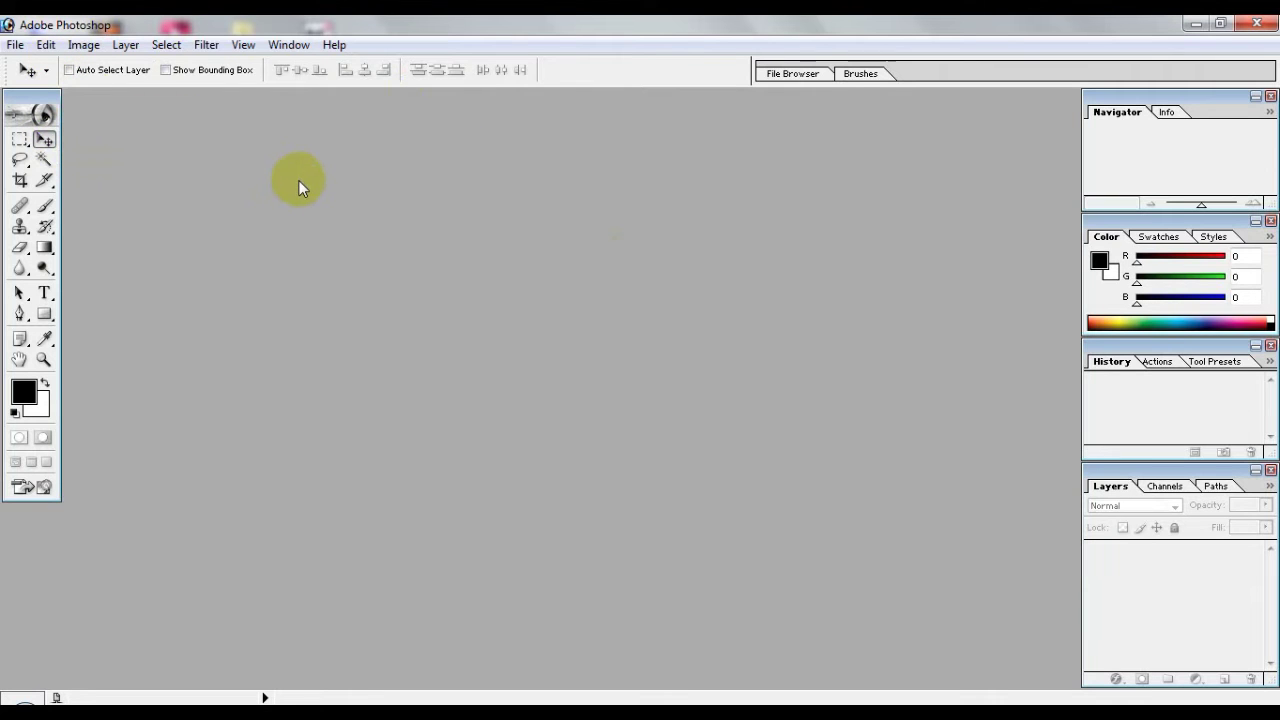
pyautogui.hotkey('ctrl', 'n')
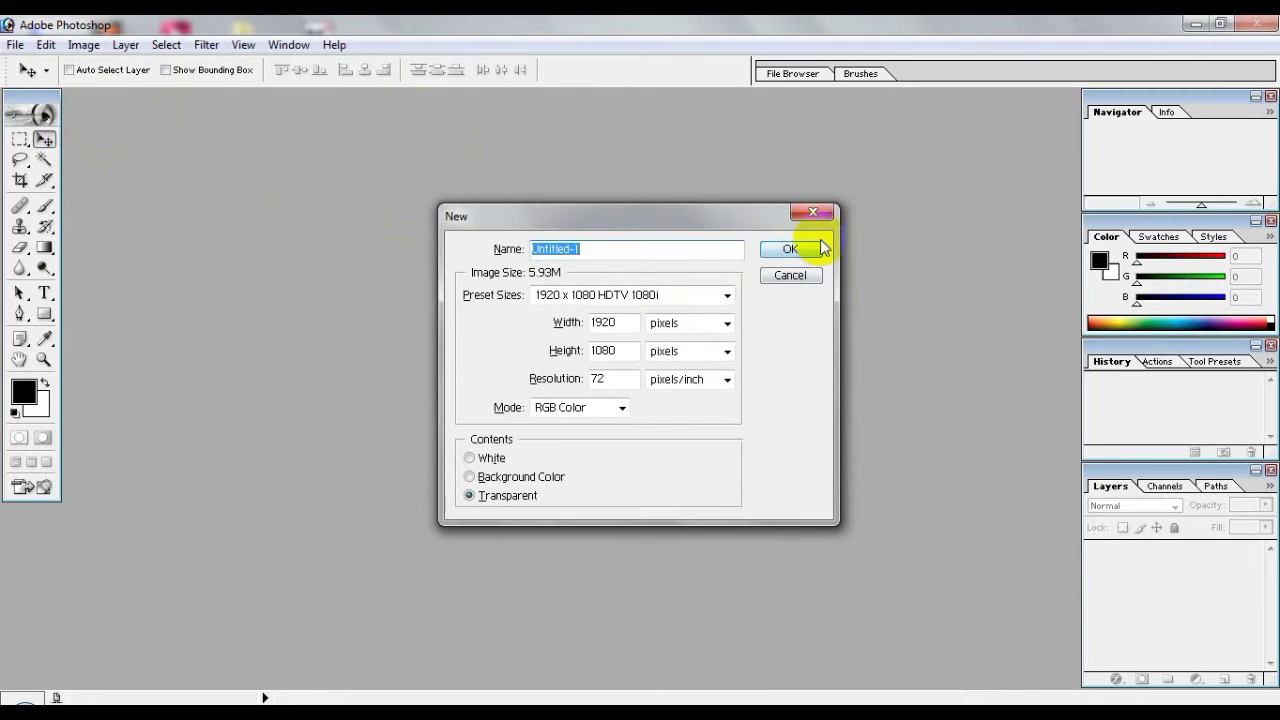
pyautogui.click(492, 458)
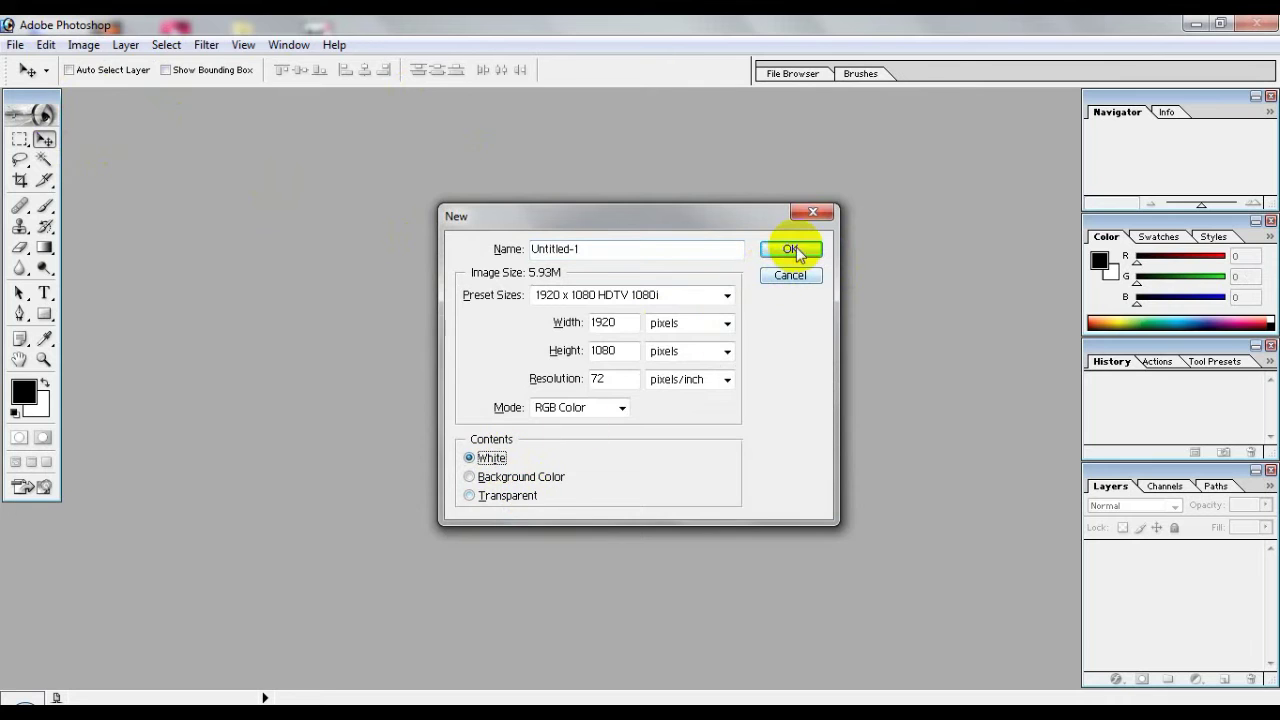
pyautogui.click(791, 250)
pyautogui.click(937, 107)
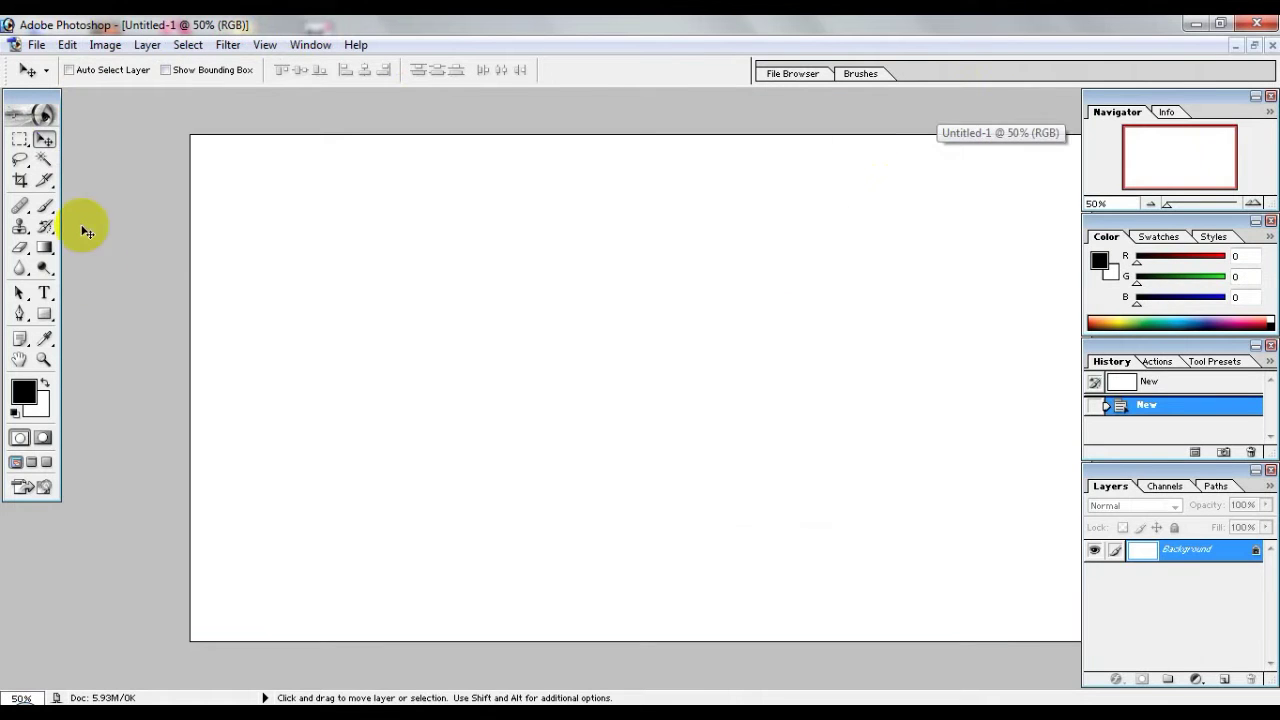
# Fill the background with the red radial gradient, drawn horizontally across the canvas
pyautogui.click(45, 248)
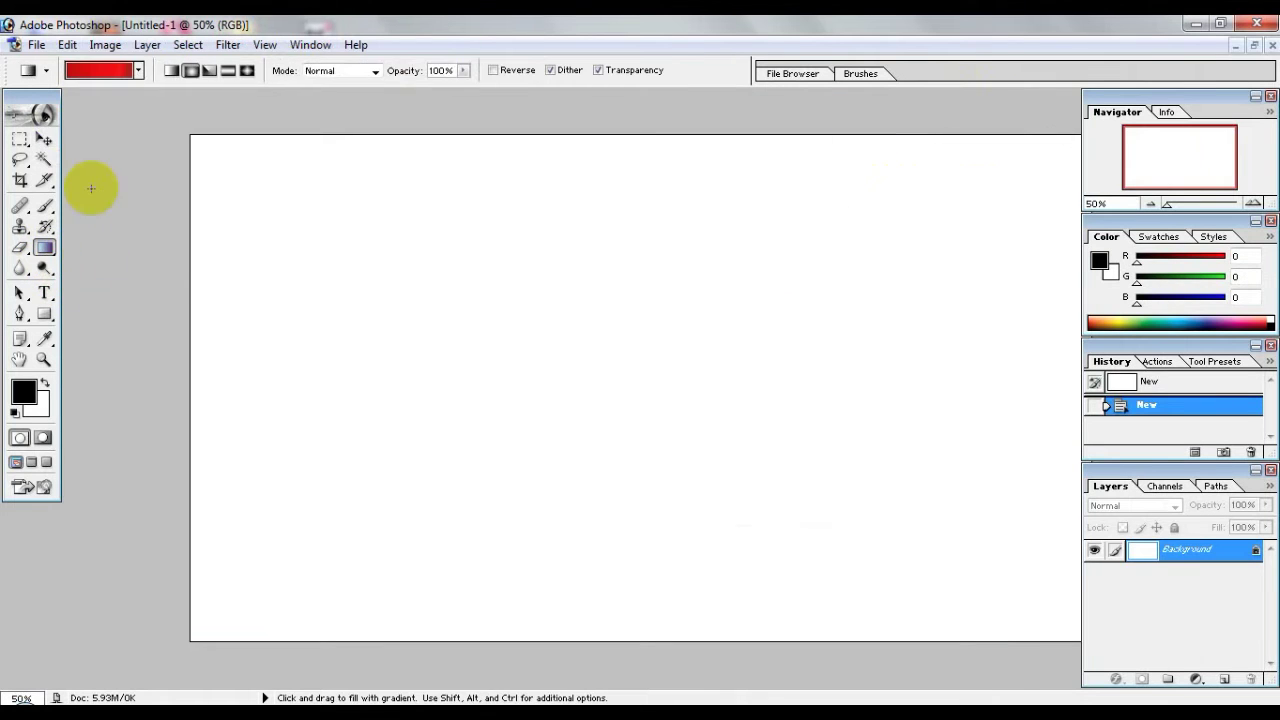
pyautogui.click(138, 70)
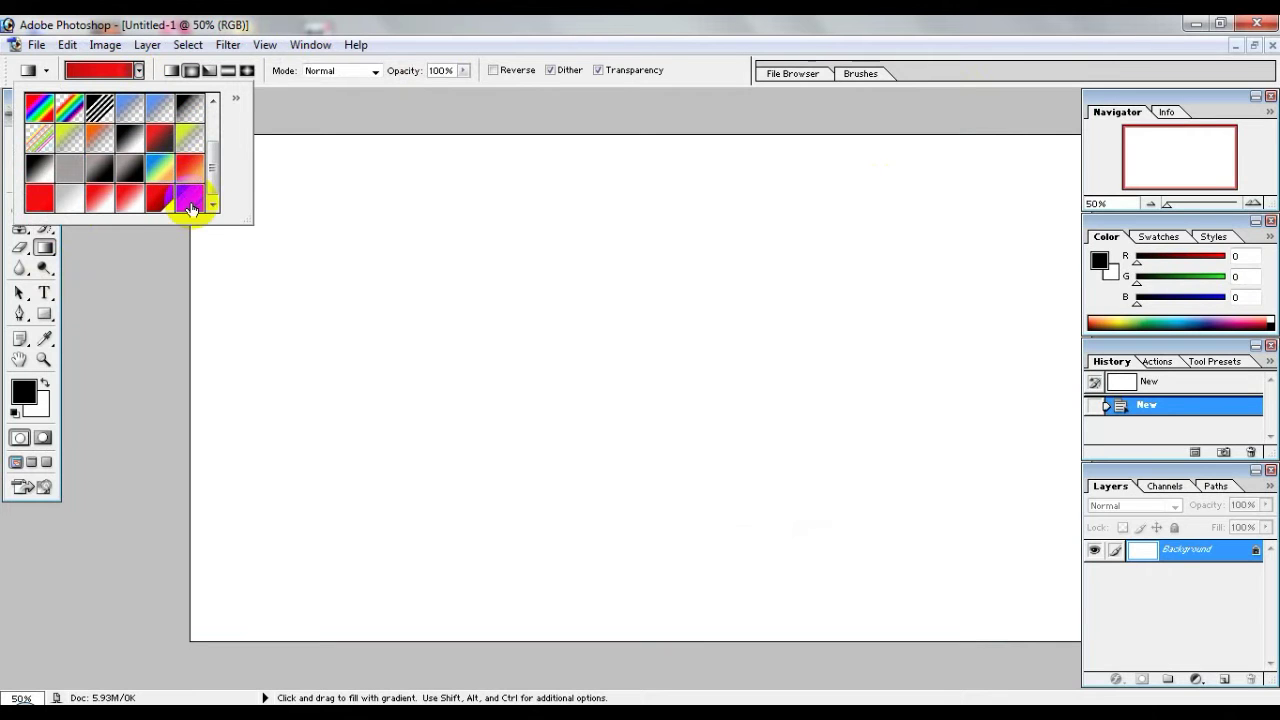
pyautogui.click(300, 111)
pyautogui.moveTo(423, 206); pyautogui.dragTo(889, 210)
pyautogui.hotkey('ctrl', '0')
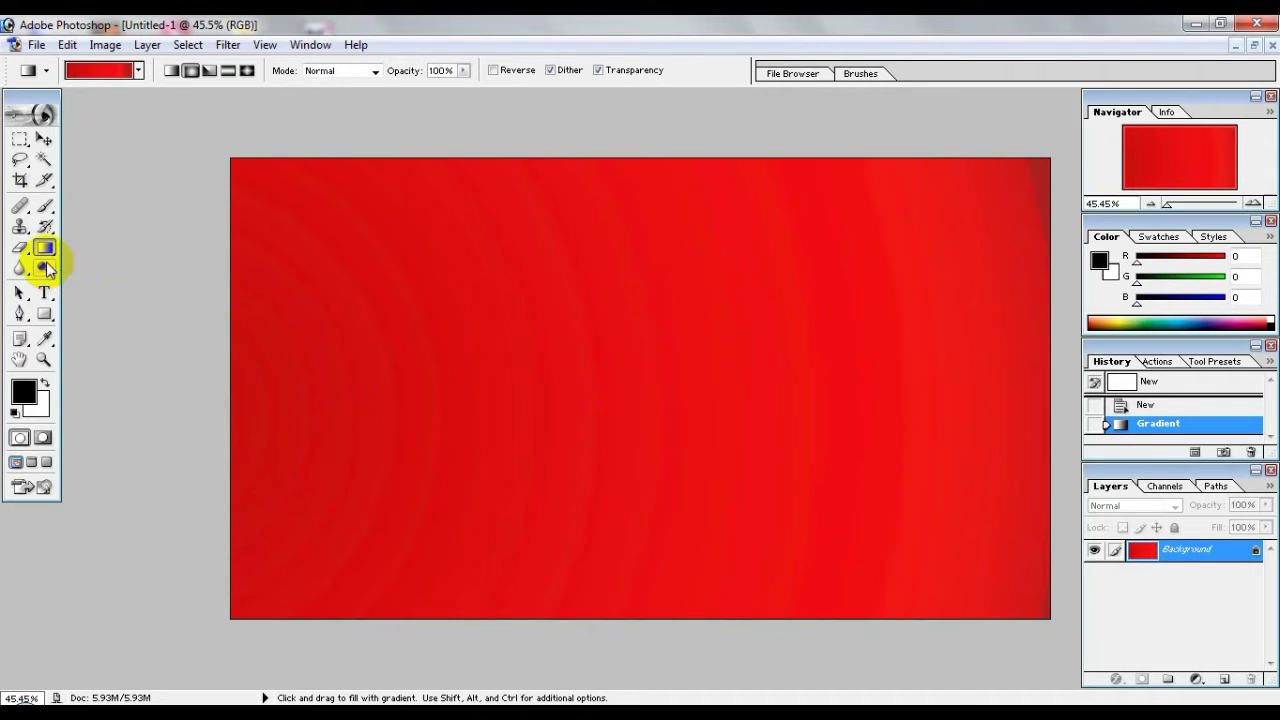
# Set the foreground colour to pure red FF0000 and fill the background layer with it
pyautogui.click(23, 390)
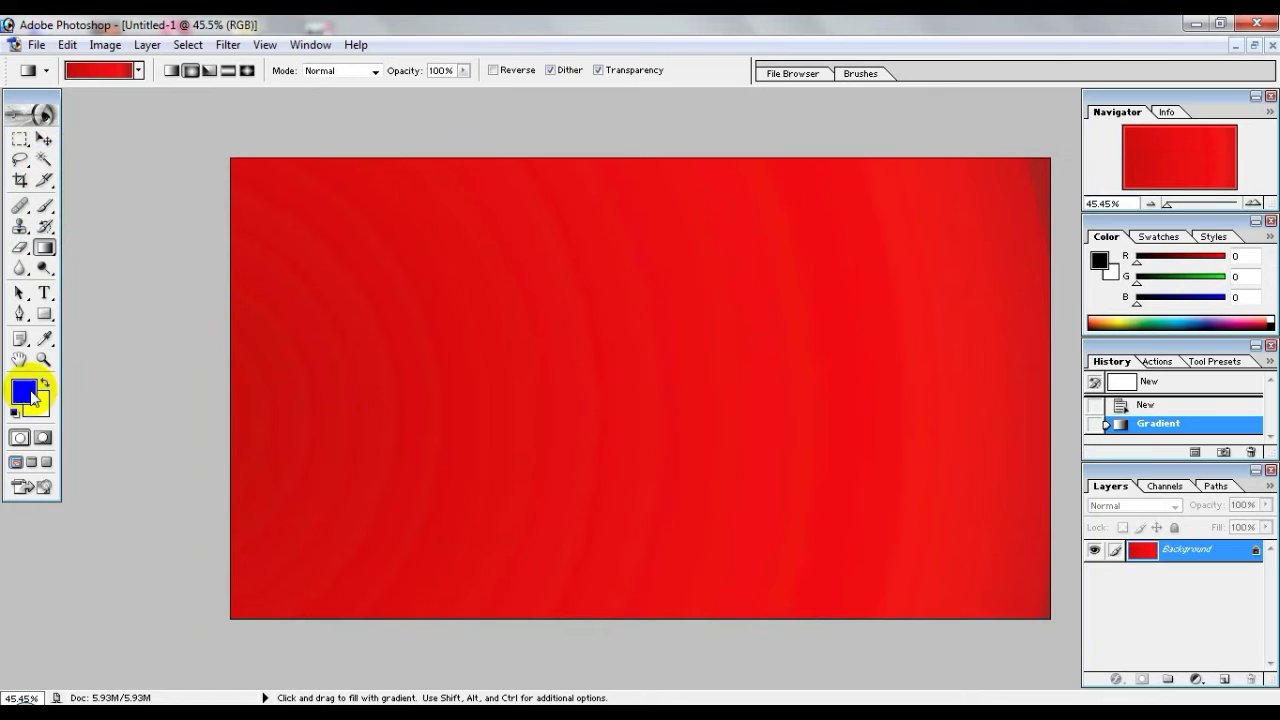
pyautogui.moveTo(543, 394); pyautogui.dragTo(662, 253)
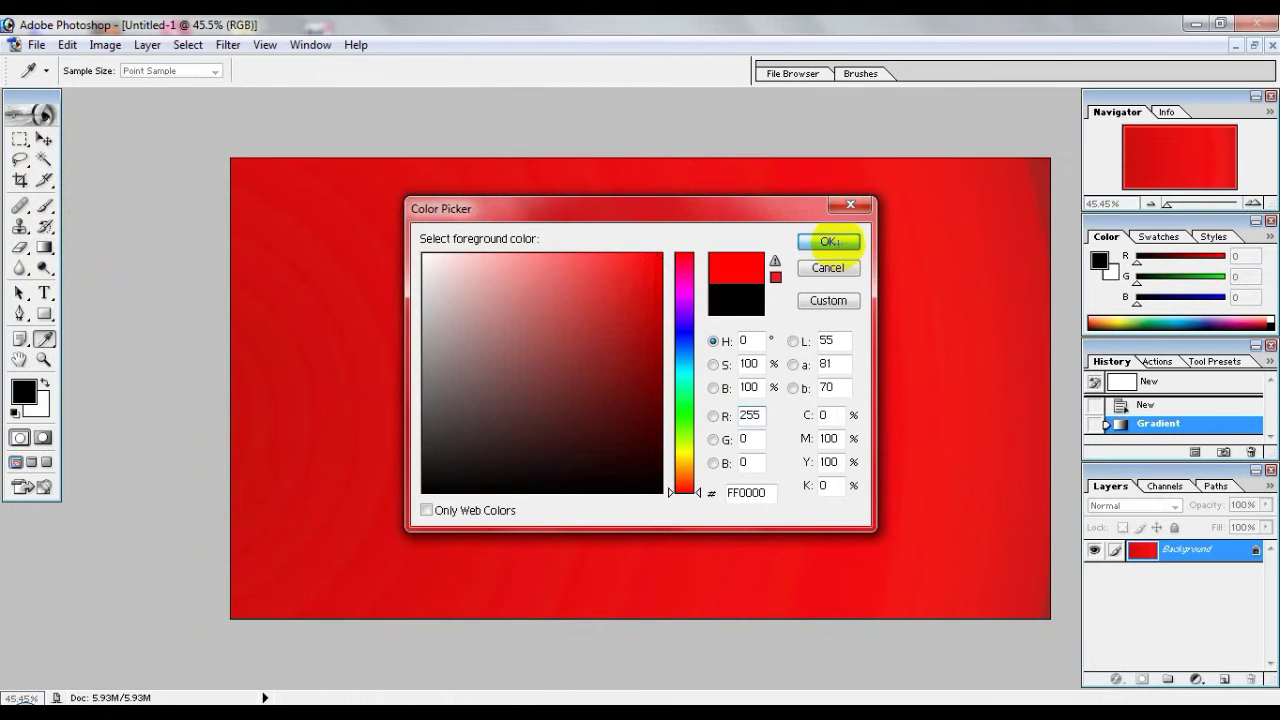
pyautogui.click(829, 242)
pyautogui.hotkey('alt', 'Delete')
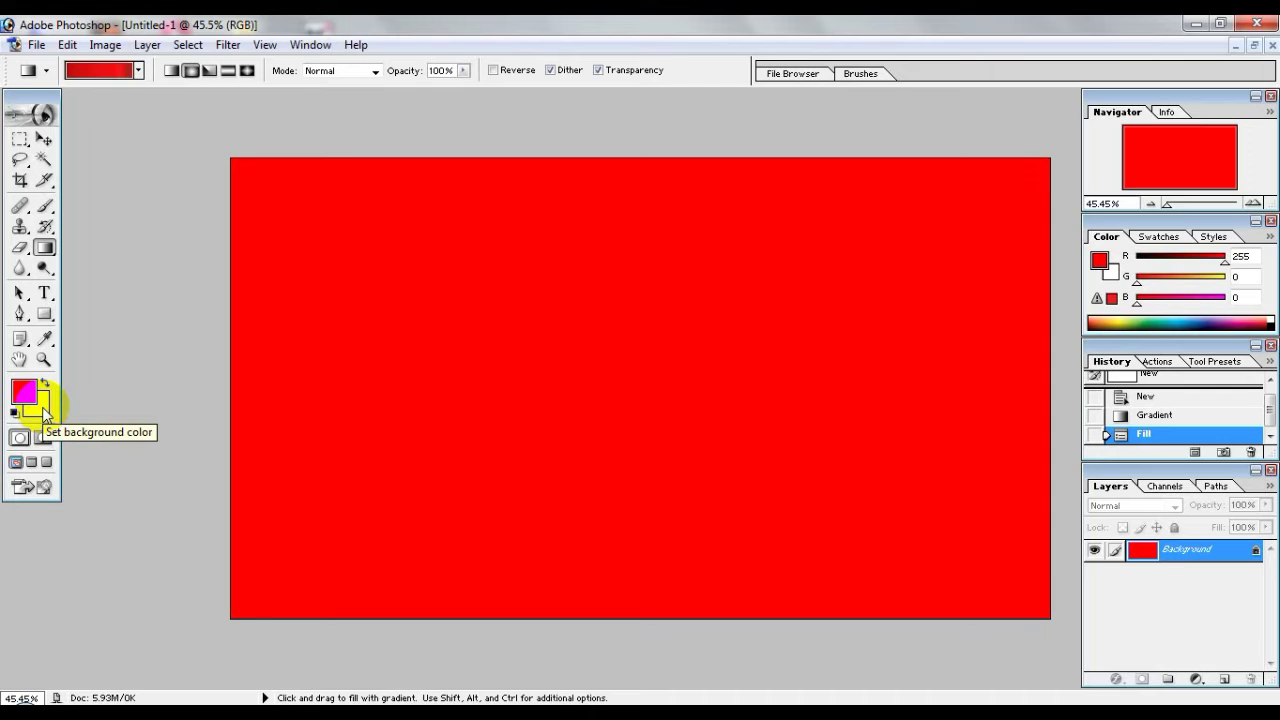
# Fill the background layer with the white background colour and refill it with the red foreground colour
pyautogui.hotkey('ctrl', 'BackSpace')
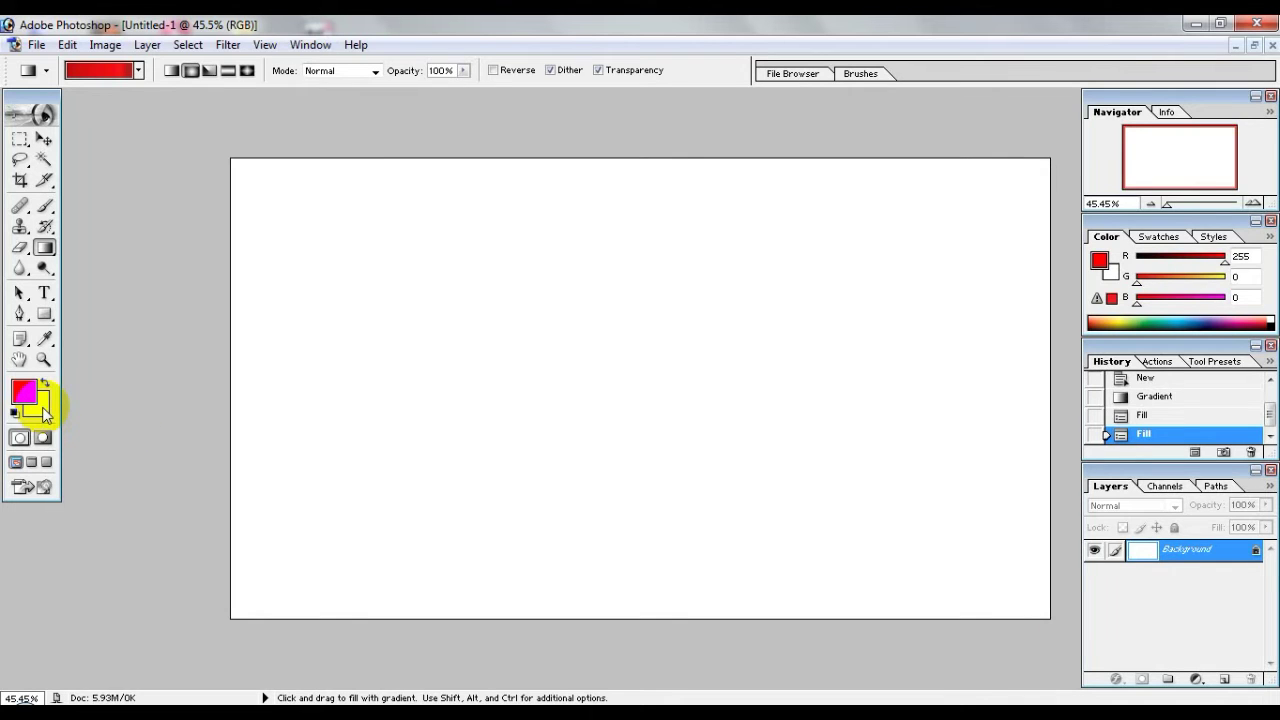
pyautogui.hotkey('alt', 'BackSpace')
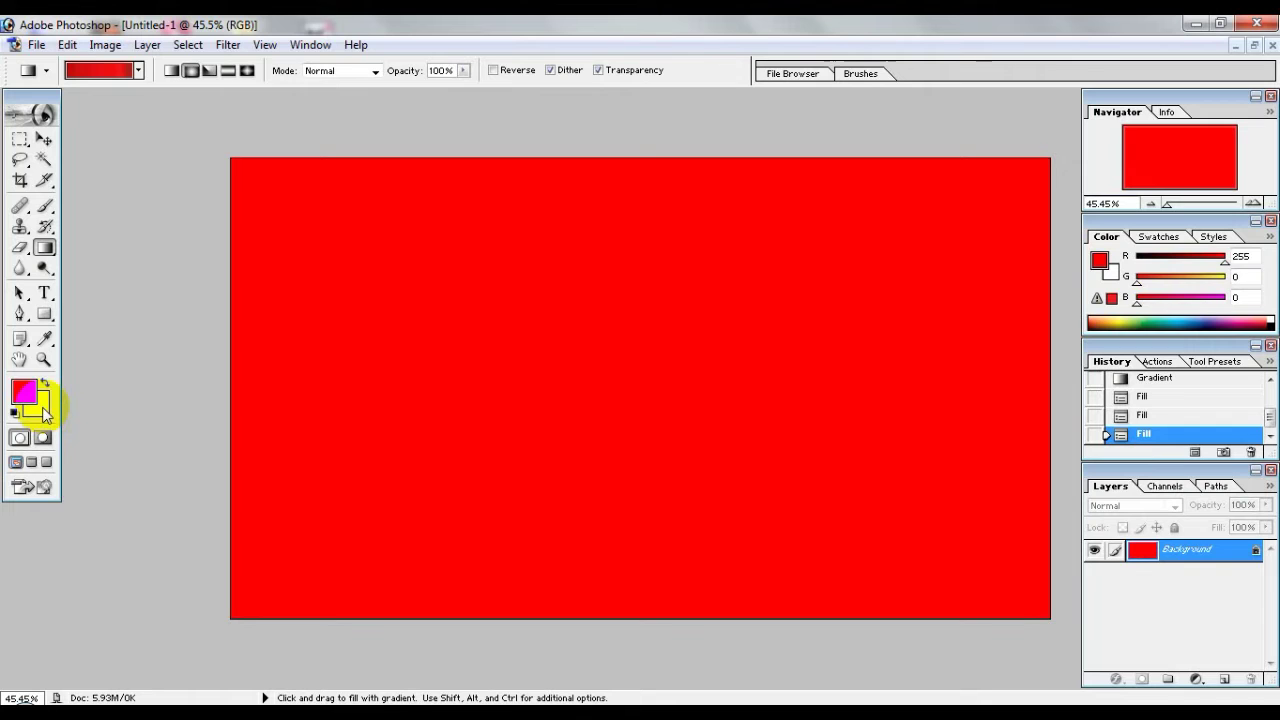
pyautogui.click(926, 520)
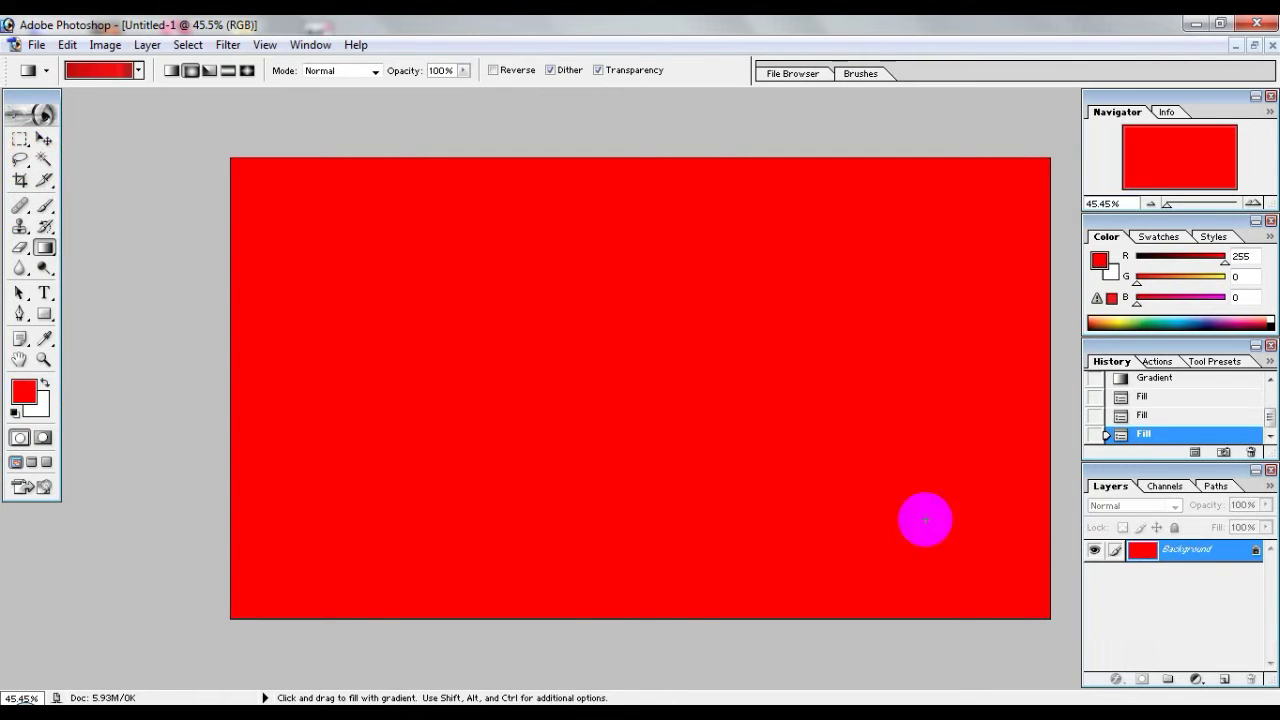
# Minimize the red document, create a new one with transparent contents and fill its layer with the white background colour
pyautogui.click(1236, 47)
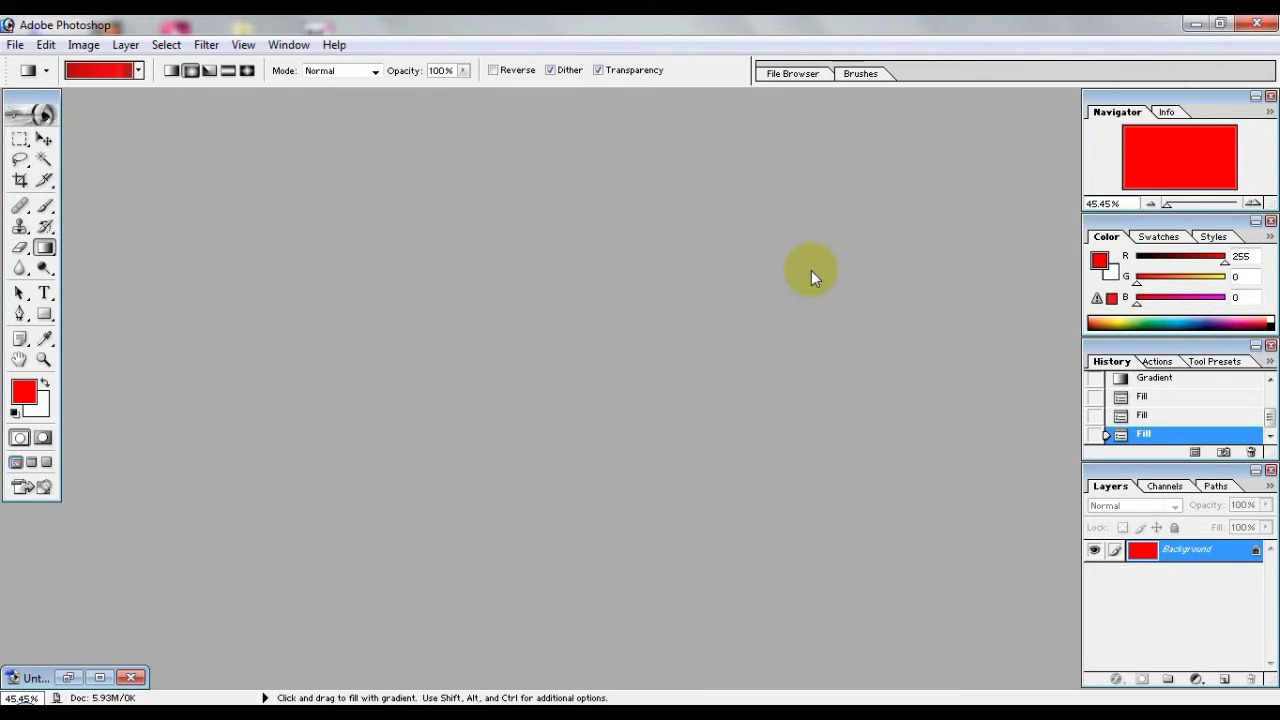
pyautogui.hotkey('ctrl', 'n')
pyautogui.click(502, 495)
pyautogui.click(818, 252)
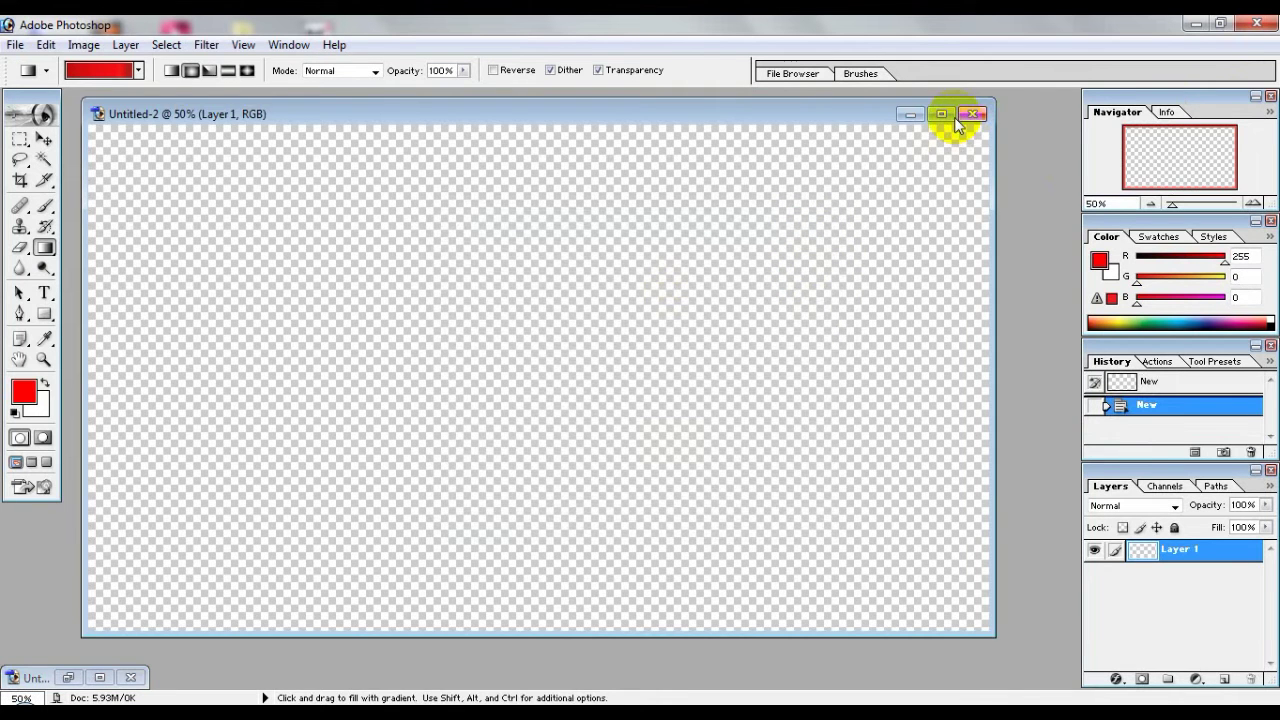
pyautogui.click(955, 113)
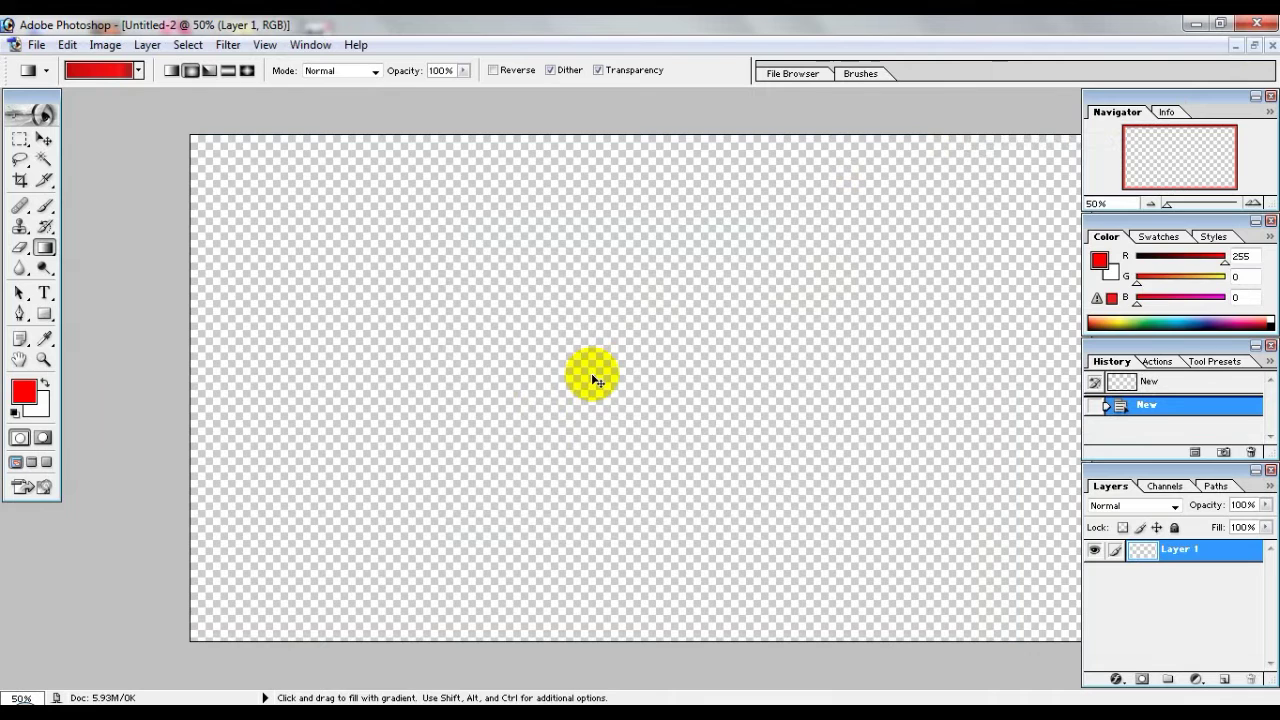
pyautogui.hotkey('ctrl', 'Delete')
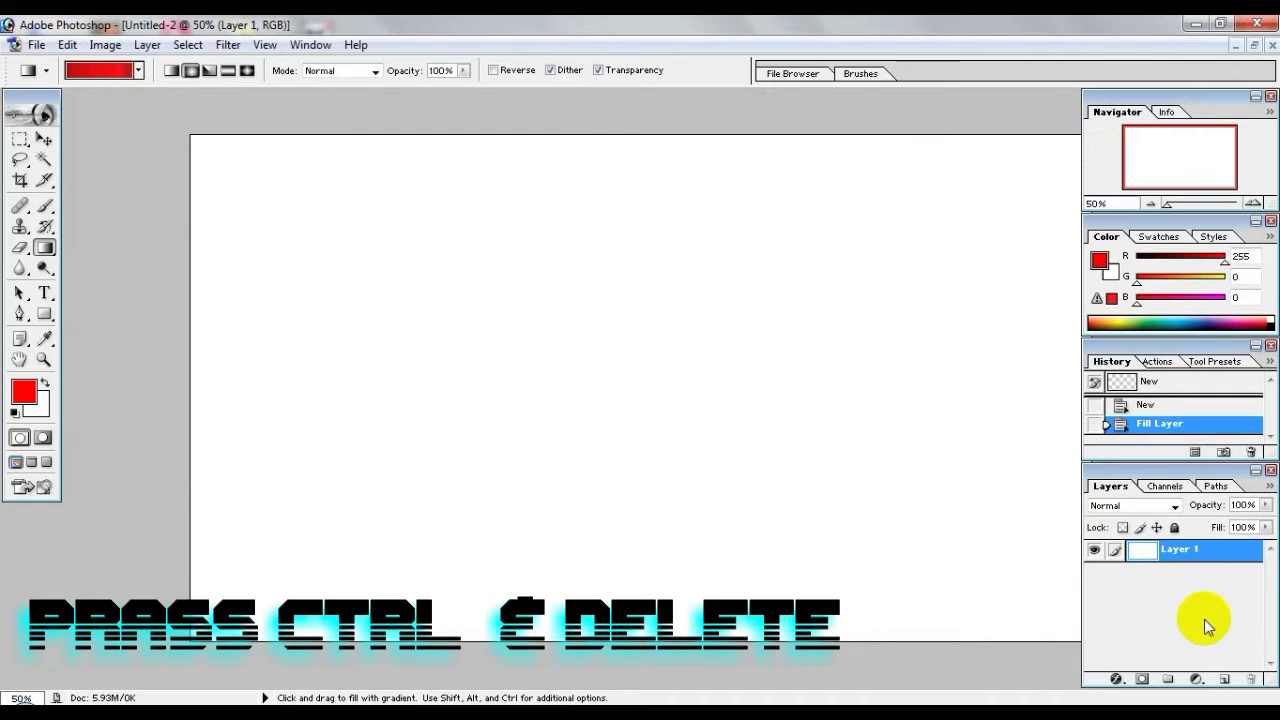
# Open Layer 1's blending options, try a Color Overlay, and turn it off in favour of a Gradient Overlay
pyautogui.rightClick(1177, 558)
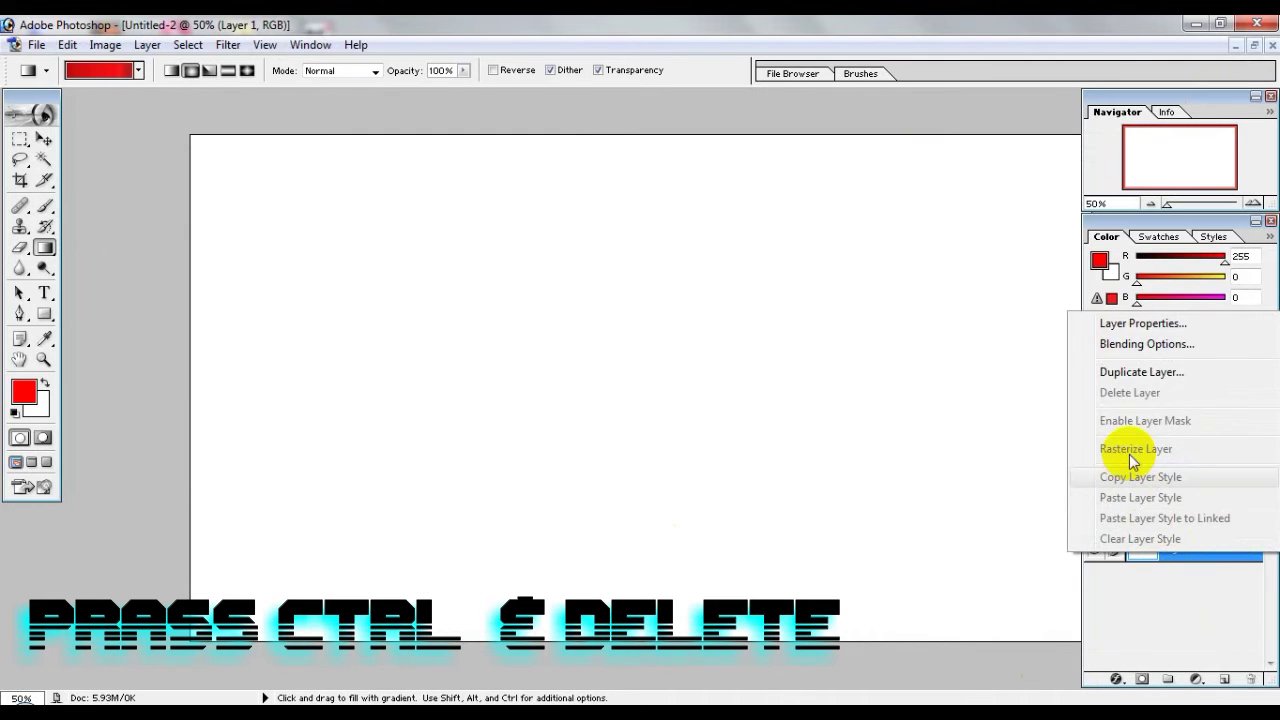
pyautogui.click(1135, 347)
pyautogui.click(701, 463)
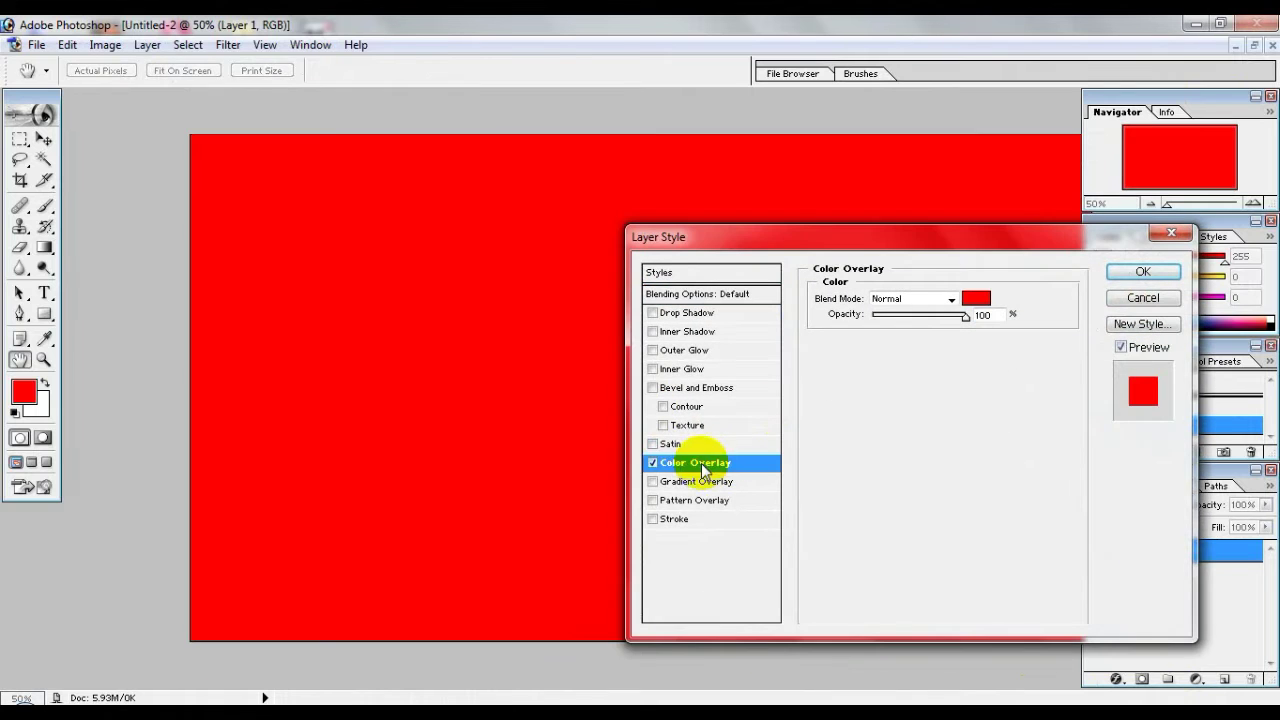
pyautogui.click(652, 463)
pyautogui.click(692, 482)
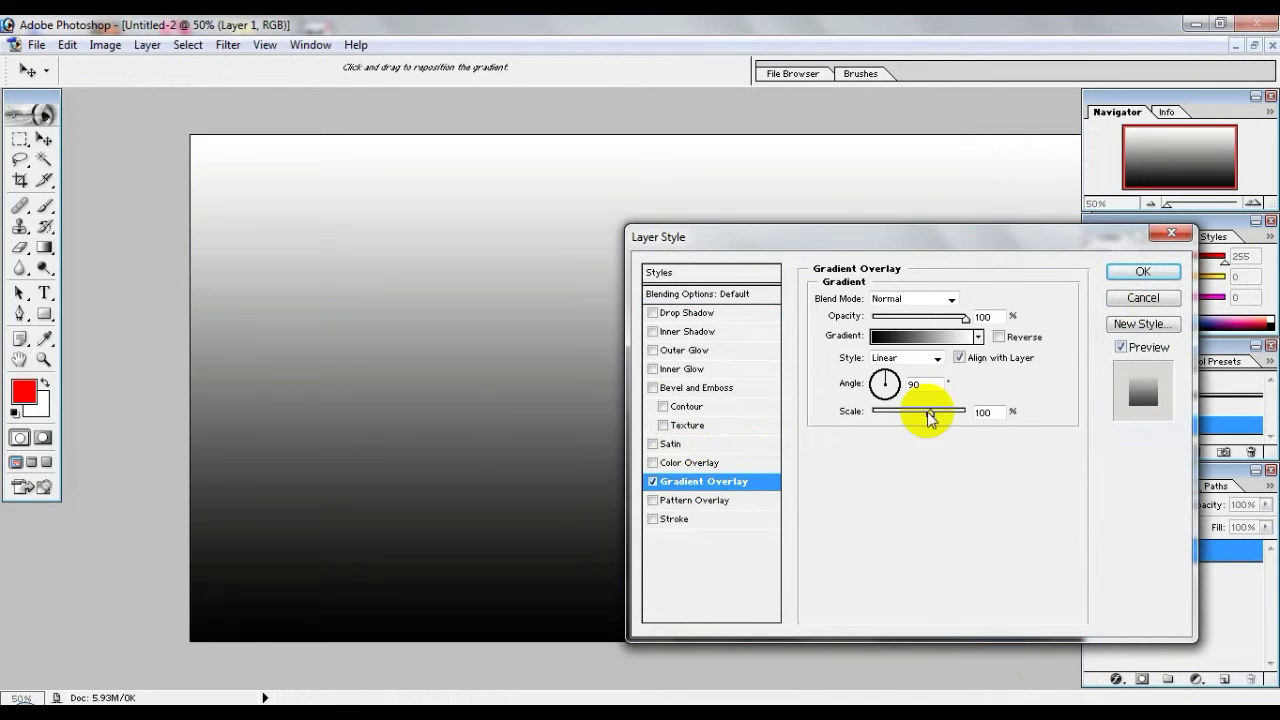
# Choose the last dark red custom preset for the overlay gradient, add it as a new preset and accept it
pyautogui.click(968, 337)
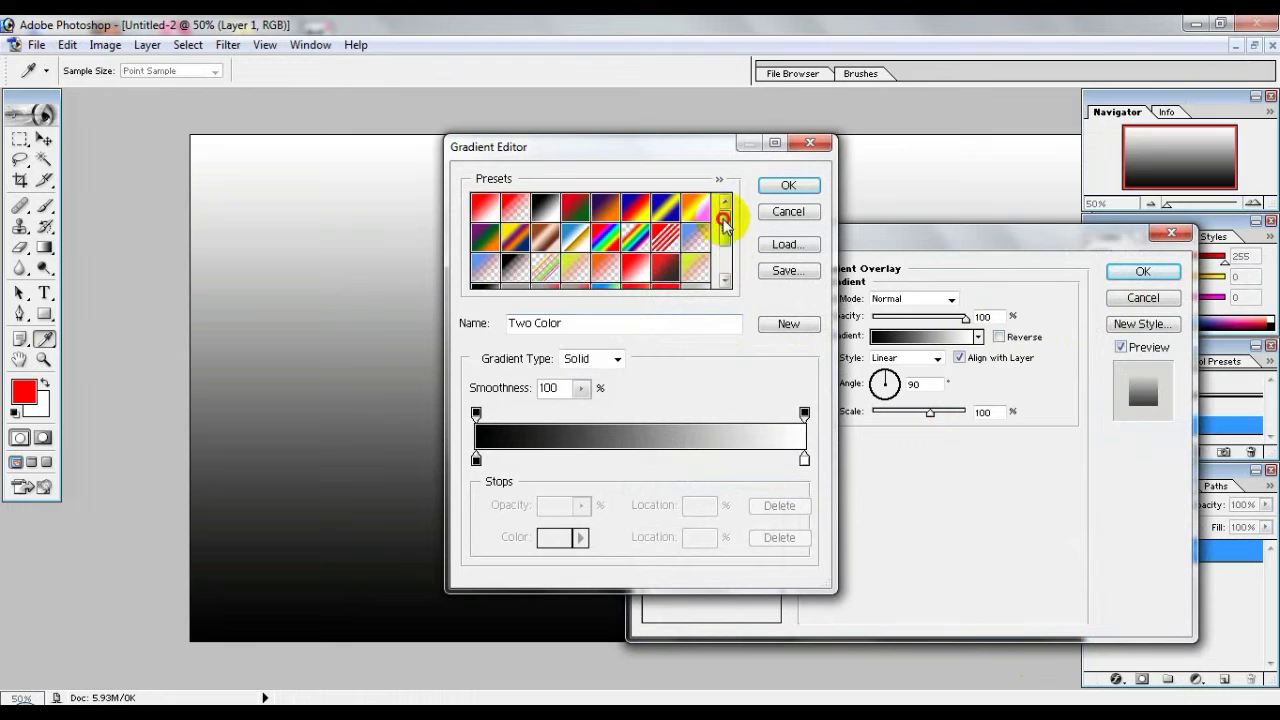
pyautogui.moveTo(723, 214); pyautogui.dragTo(728, 251)
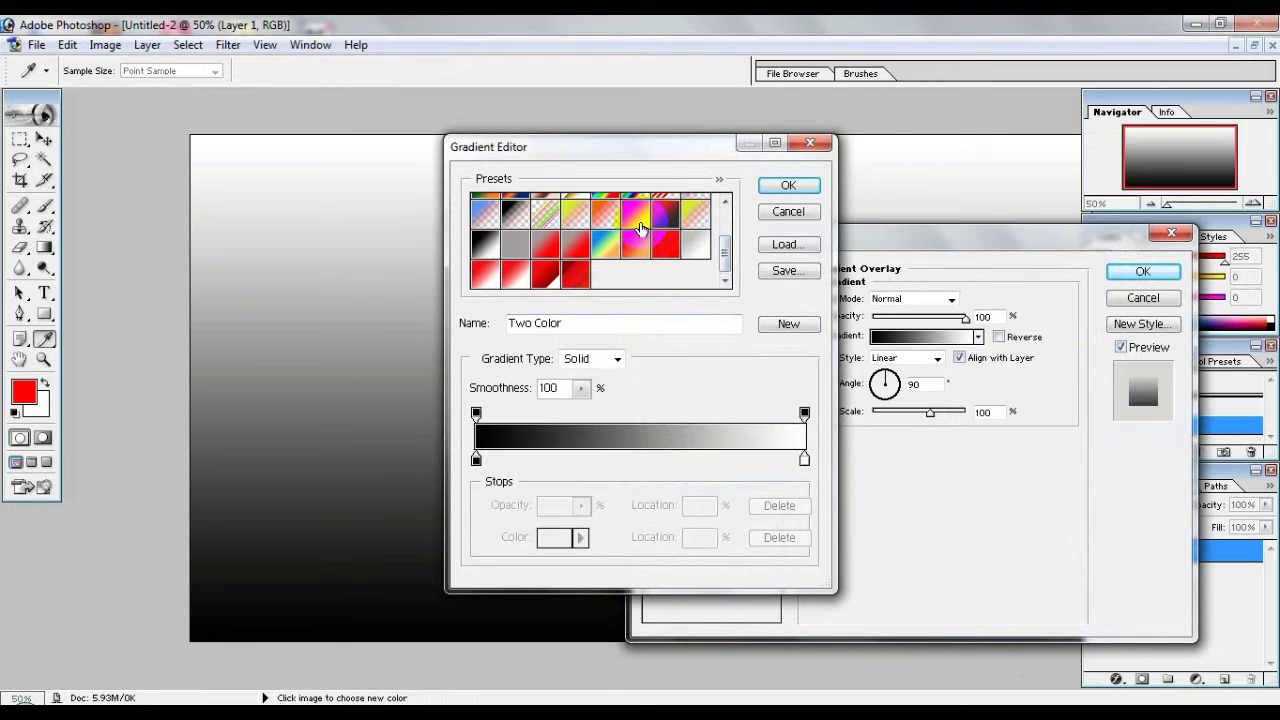
pyautogui.click(577, 285)
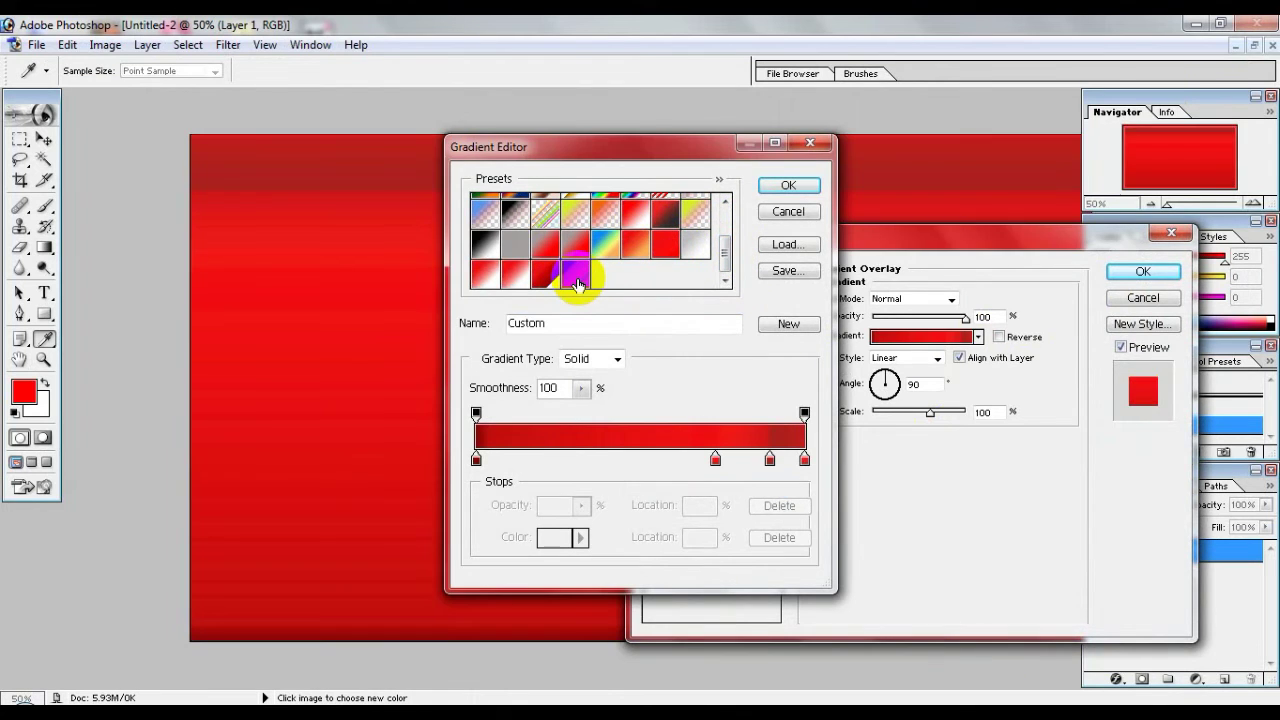
pyautogui.click(806, 324)
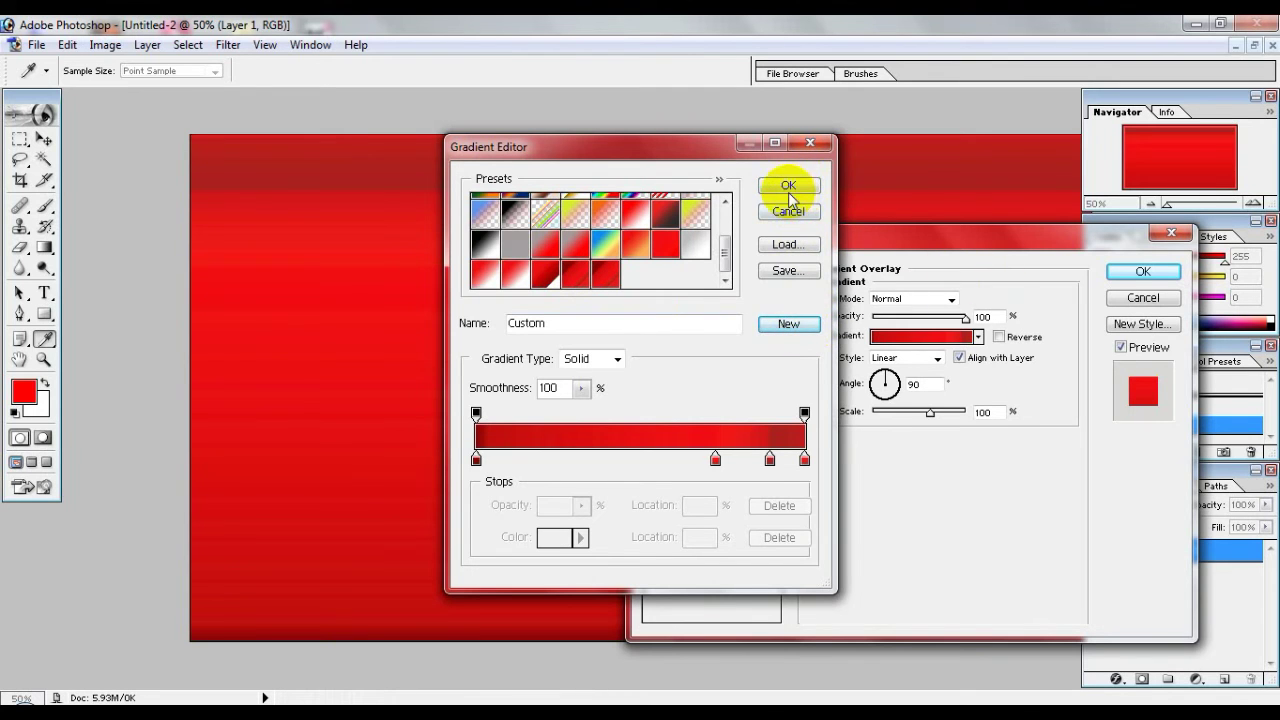
pyautogui.click(788, 186)
# Reverse the overlay gradient, set its style to Radial and its scale to 150%
pyautogui.click(998, 336)
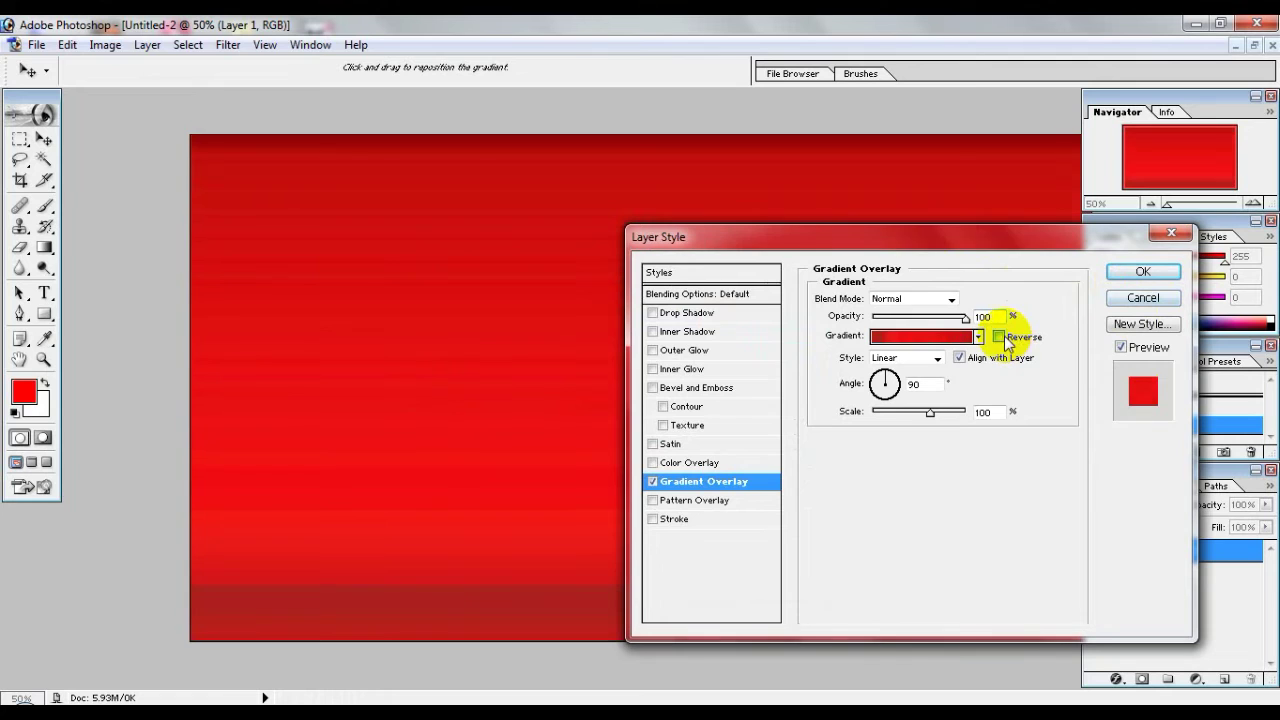
pyautogui.click(893, 360)
pyautogui.click(913, 384)
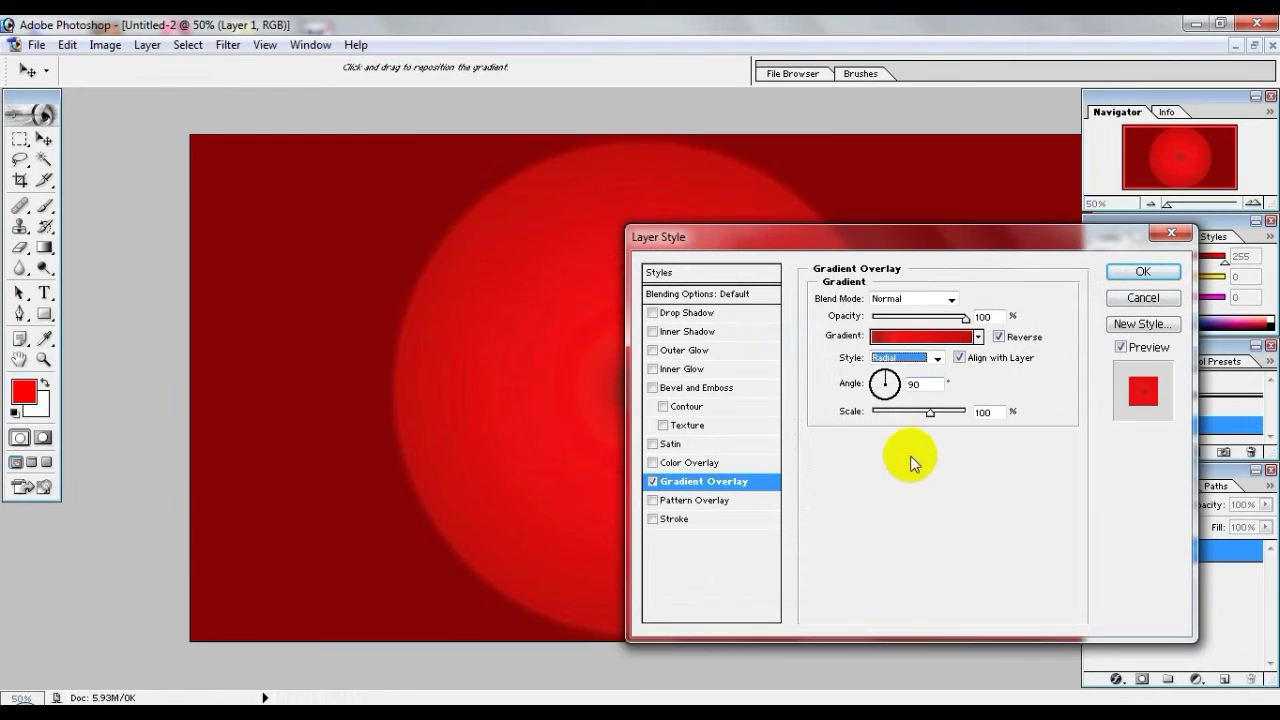
pyautogui.moveTo(930, 412); pyautogui.dragTo(980, 410)
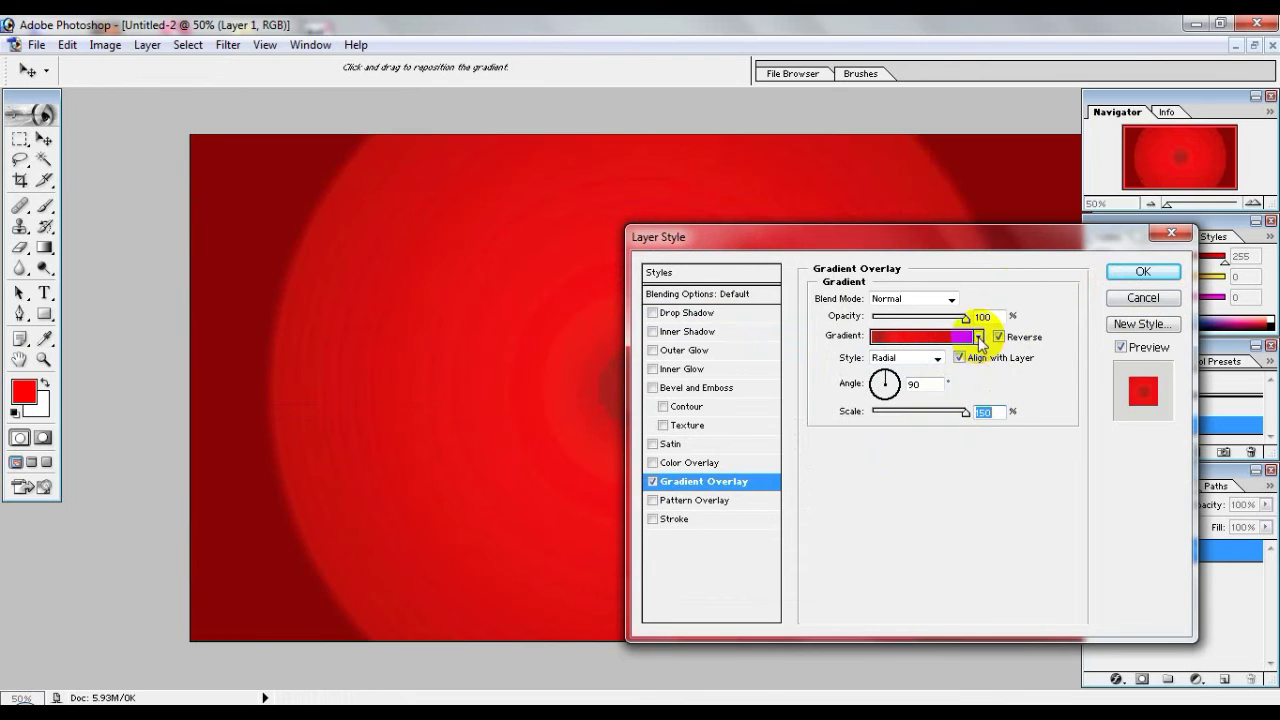
# Turn off Align with Layer, rotate the overlay's gradient angle and apply the layer style
pyautogui.moveTo(966, 318)
pyautogui.mouseDown()
pyautogui.moveTo(940, 316)
pyautogui.moveTo(968, 317)
pyautogui.mouseUp()
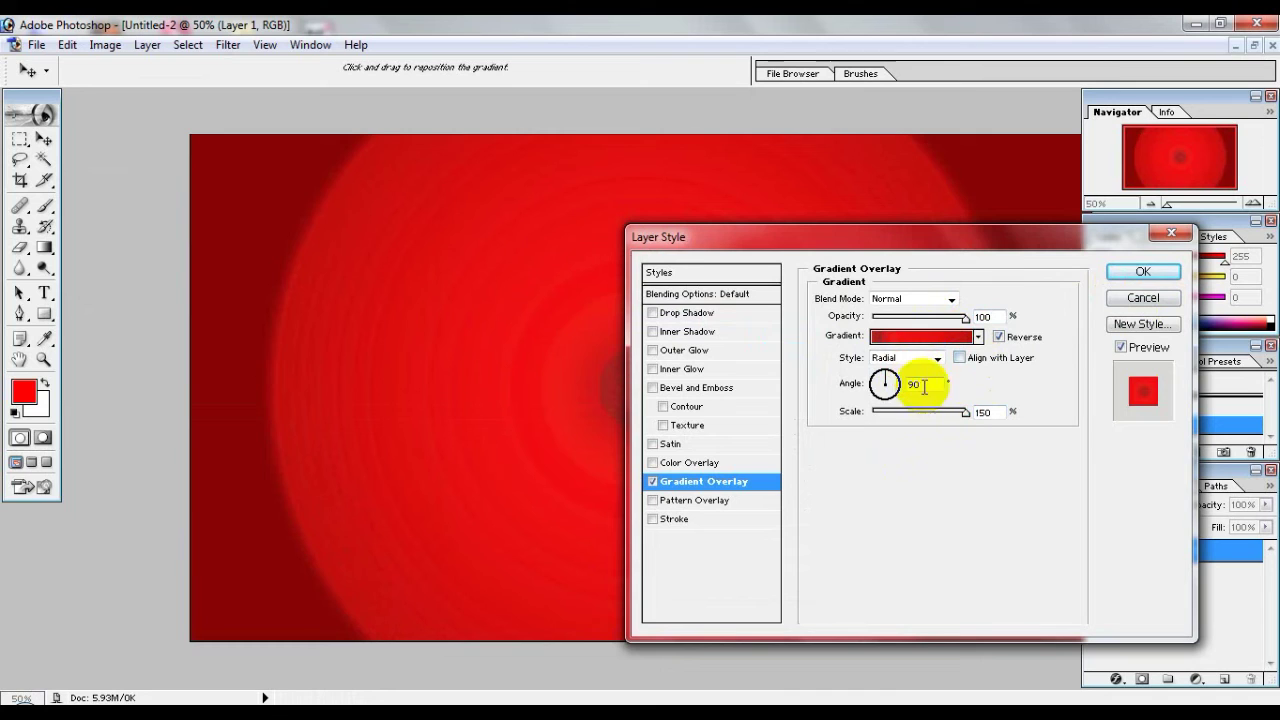
pyautogui.moveTo(892, 387); pyautogui.dragTo(893, 389)
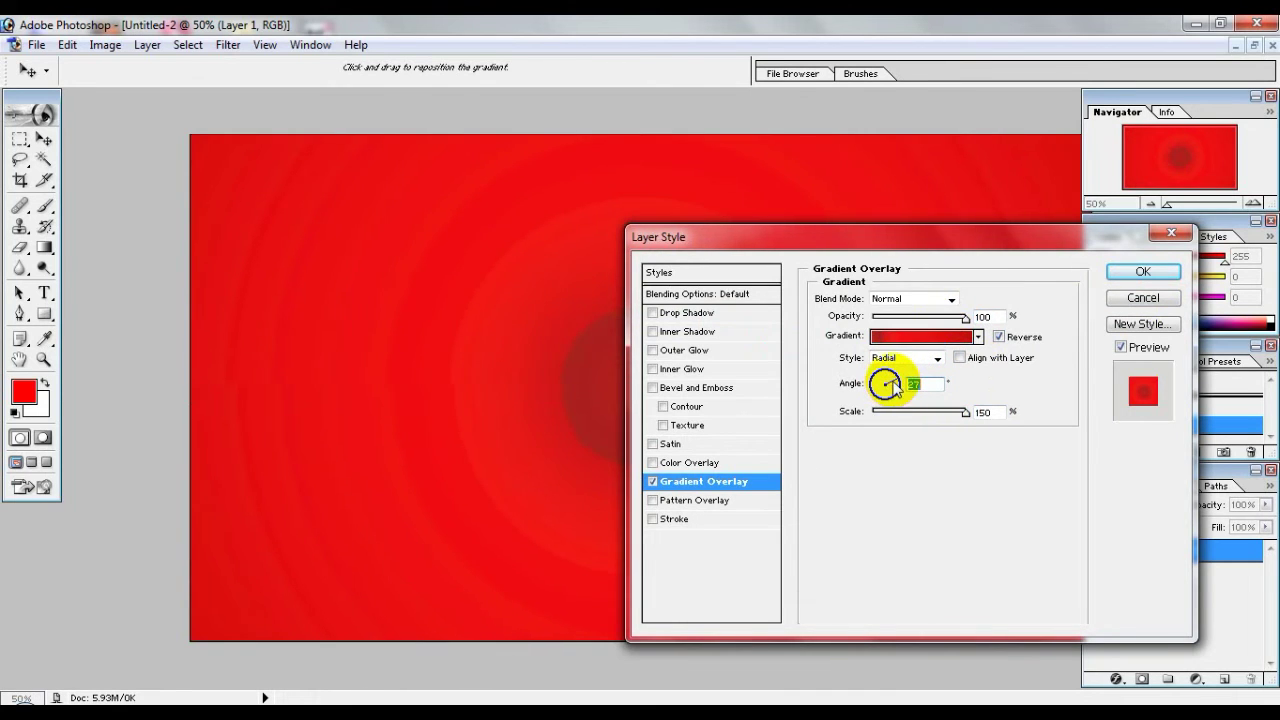
pyautogui.moveTo(892, 390); pyautogui.dragTo(891, 389)
pyautogui.moveTo(1037, 243); pyautogui.dragTo(1117, 282)
pyautogui.click(1223, 302)
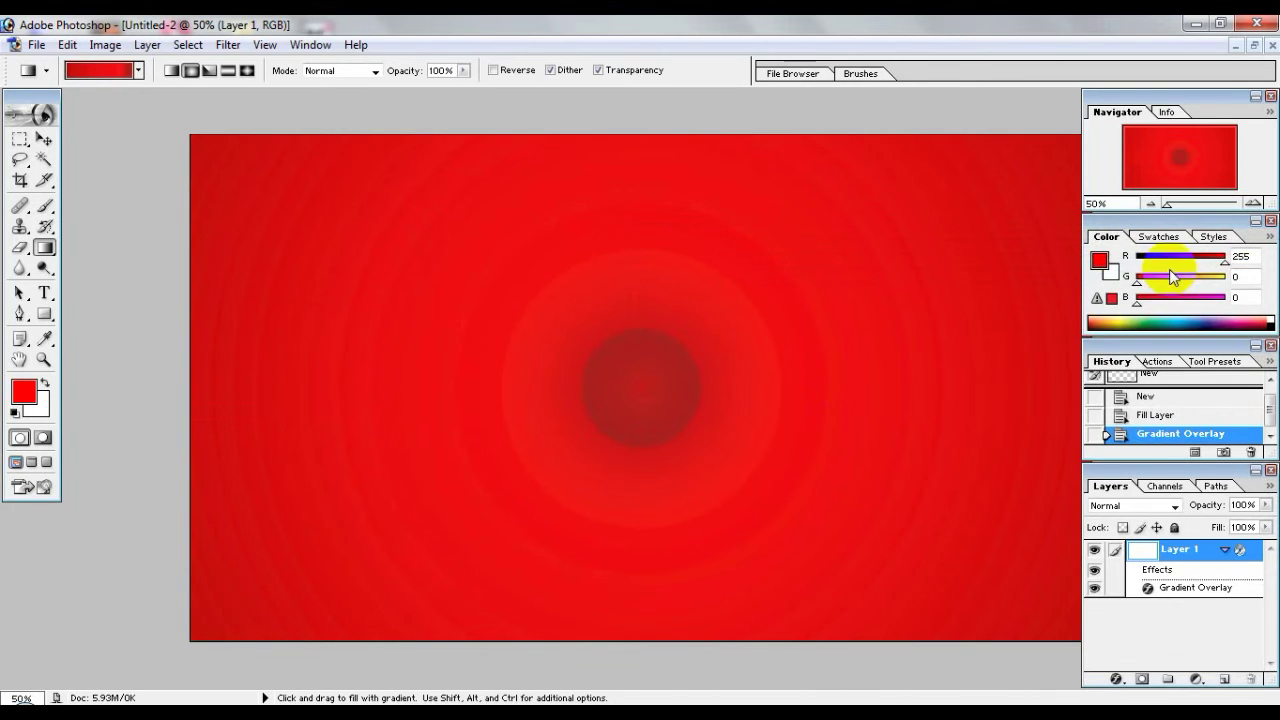
# Show both documents as floating windows and move the plain red one aside to uncover the gradient document
pyautogui.click(1254, 45)
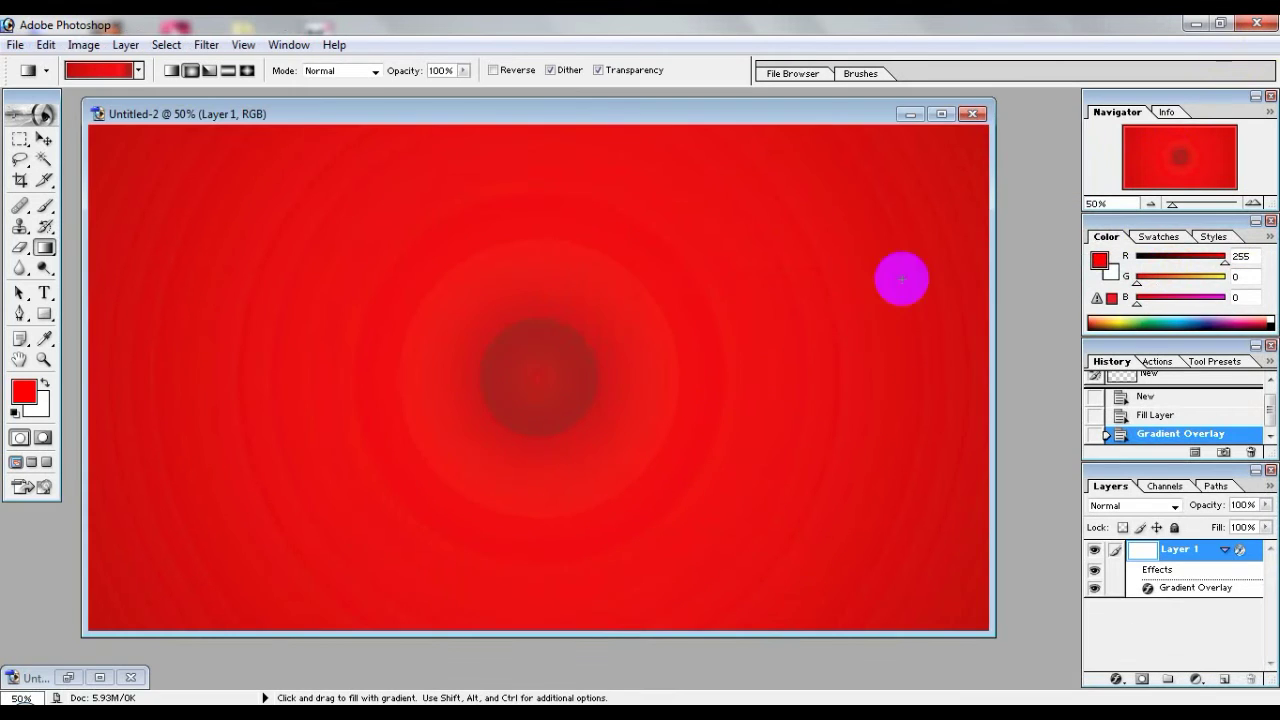
pyautogui.click(99, 677)
pyautogui.click(1254, 45)
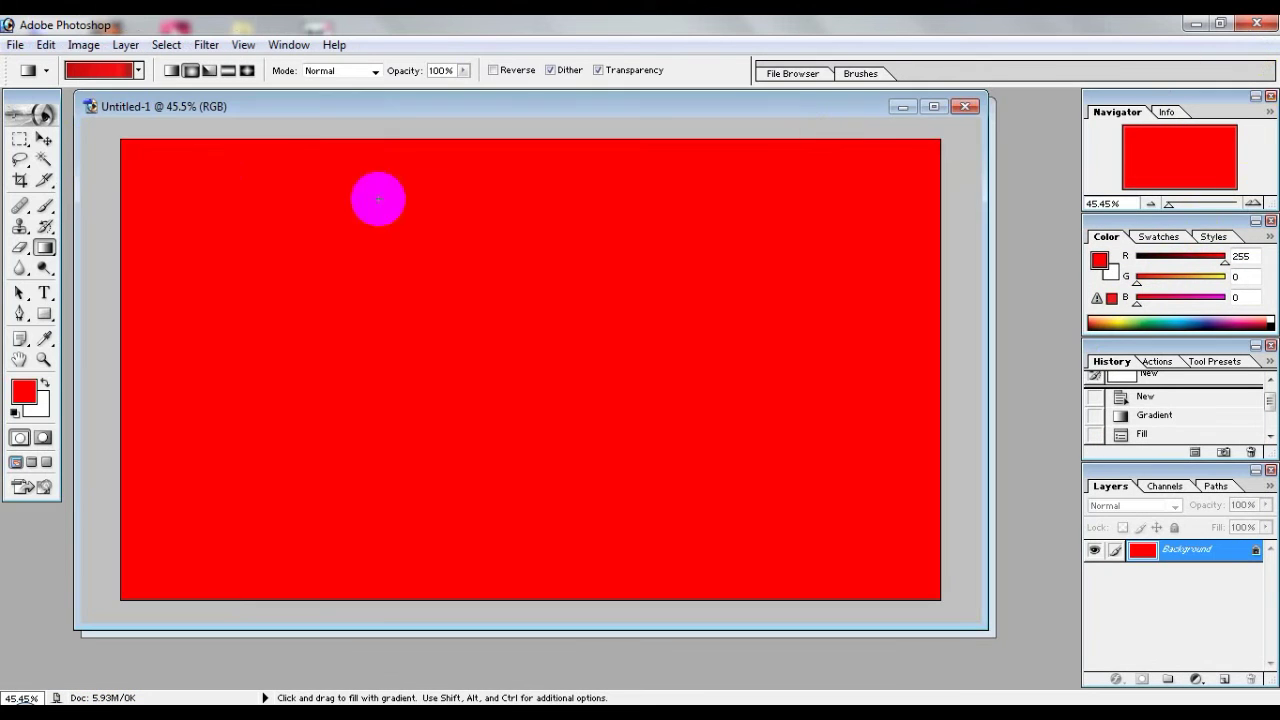
pyautogui.click(44, 139)
pyautogui.moveTo(271, 114); pyautogui.dragTo(536, 262)
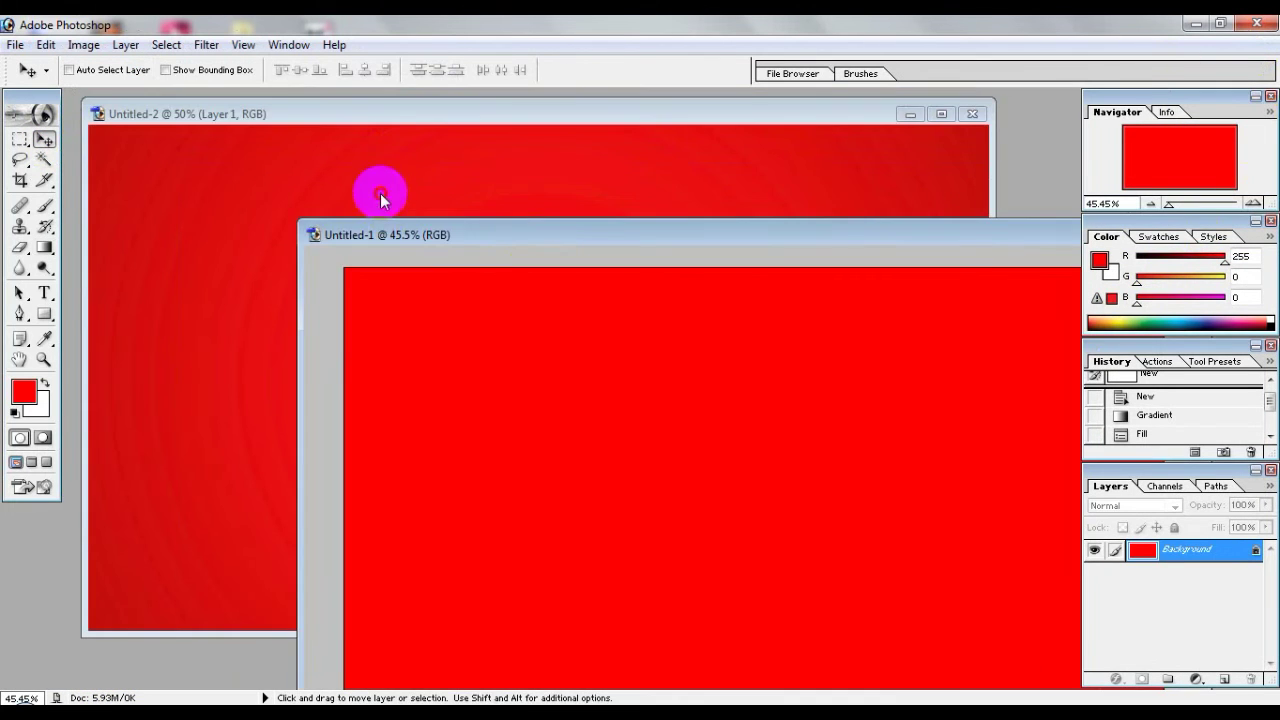
# Copy the gradient layer into the plain red Untitled-1 document with the Move tool and maximize that document
pyautogui.click(380, 194)
pyautogui.moveTo(495, 430); pyautogui.dragTo(726, 647)
pyautogui.doubleClick(893, 231)
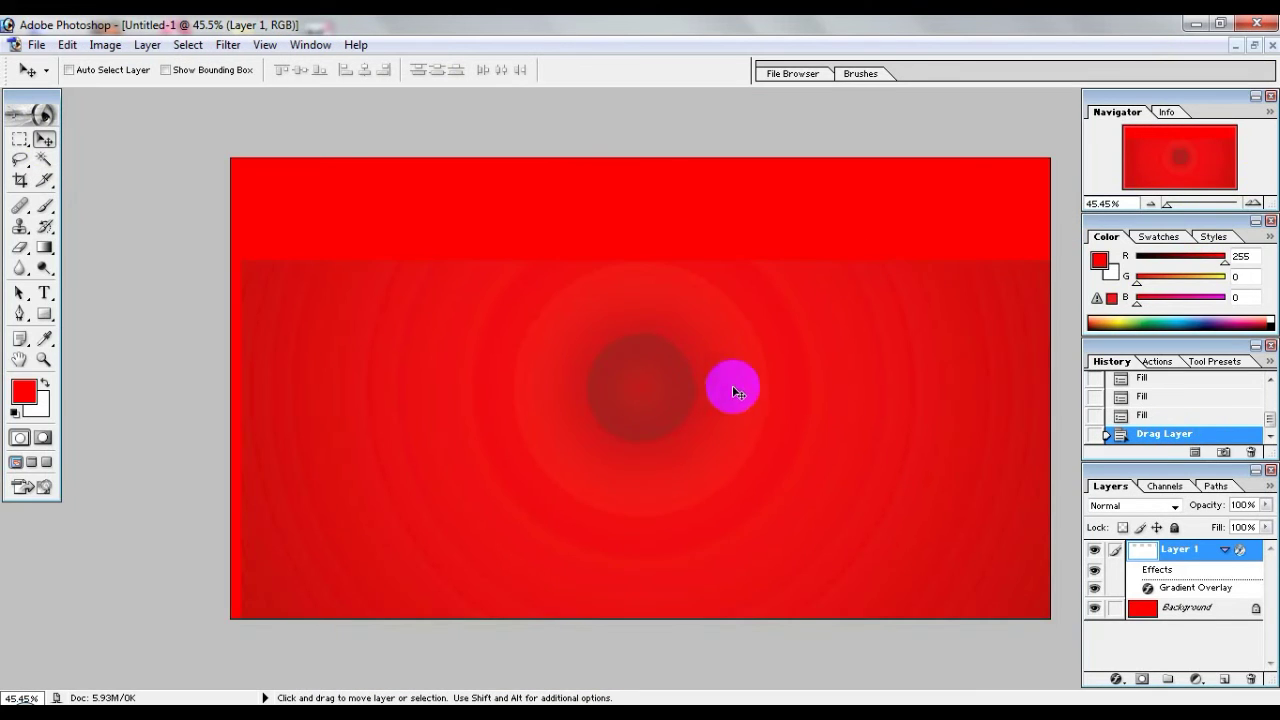
# Reposition the gradient layer with Free Transform so that it covers the whole canvas
pyautogui.hotkey('ctrl', '-')
pyautogui.hotkey('ctrl', '-')
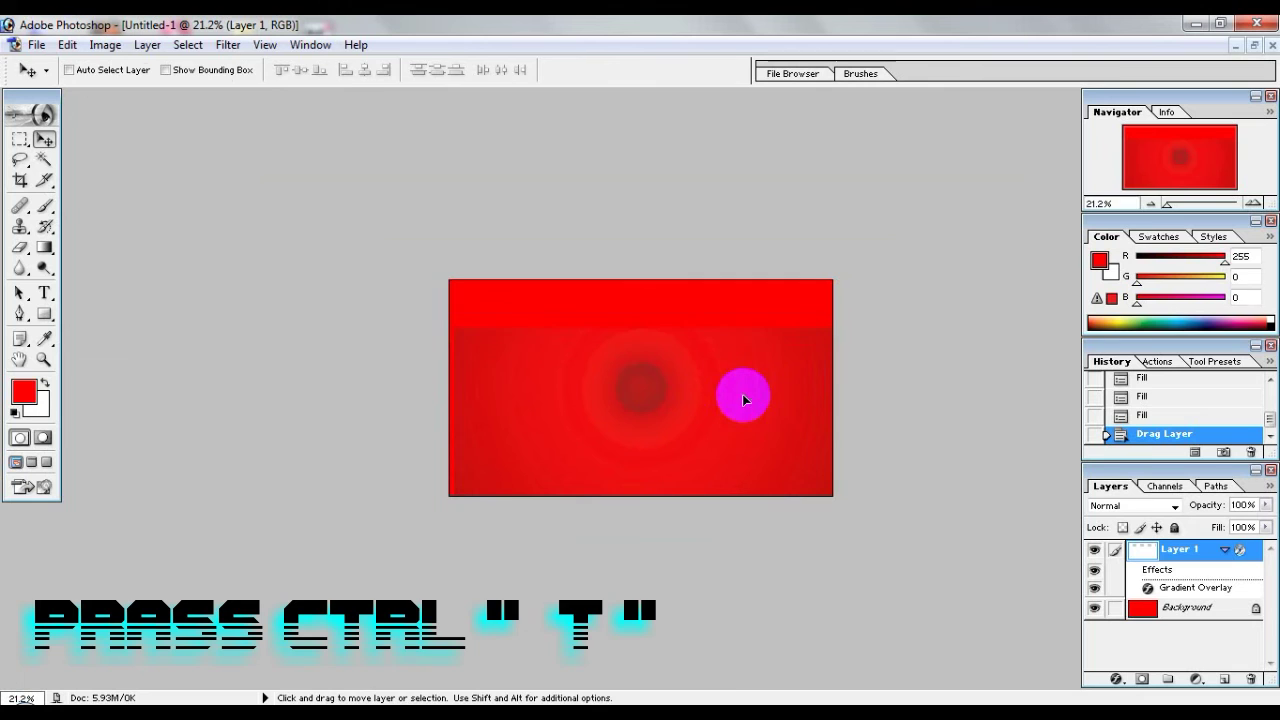
pyautogui.hotkey('ctrl', 't')
pyautogui.moveTo(756, 446); pyautogui.dragTo(751, 401)
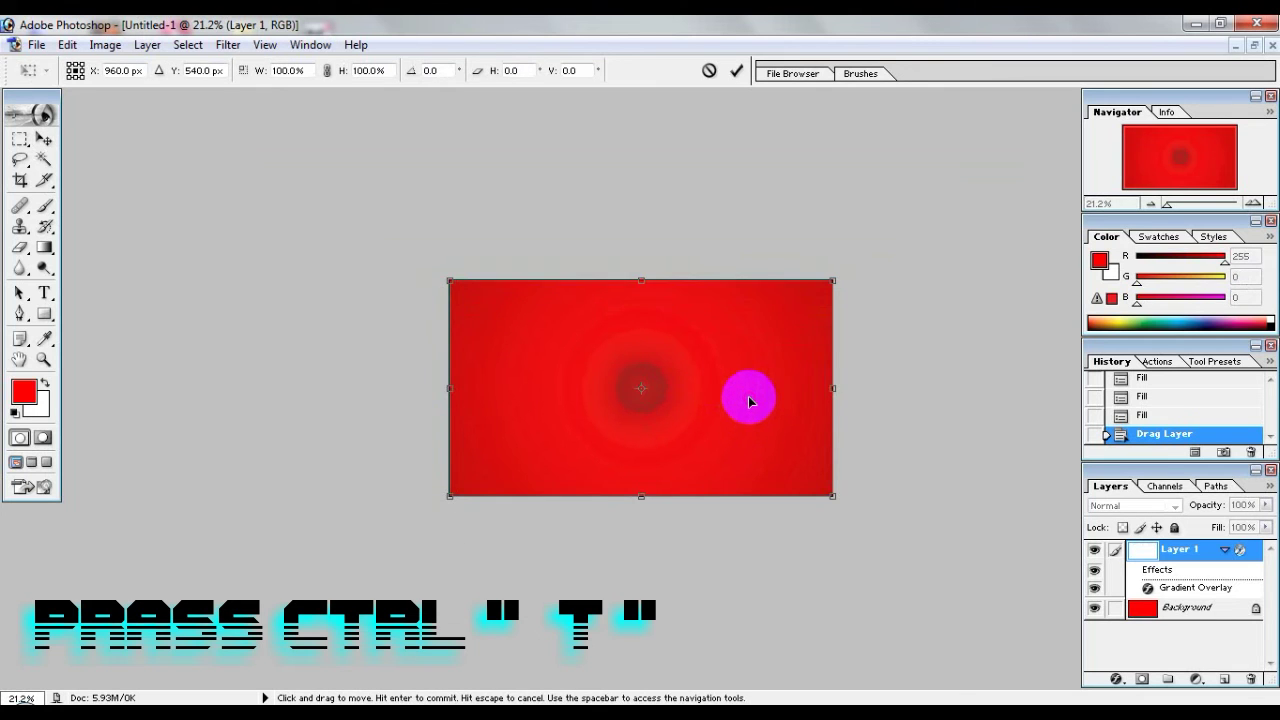
pyautogui.press('Return')
pyautogui.hotkey('ctrl', '0')
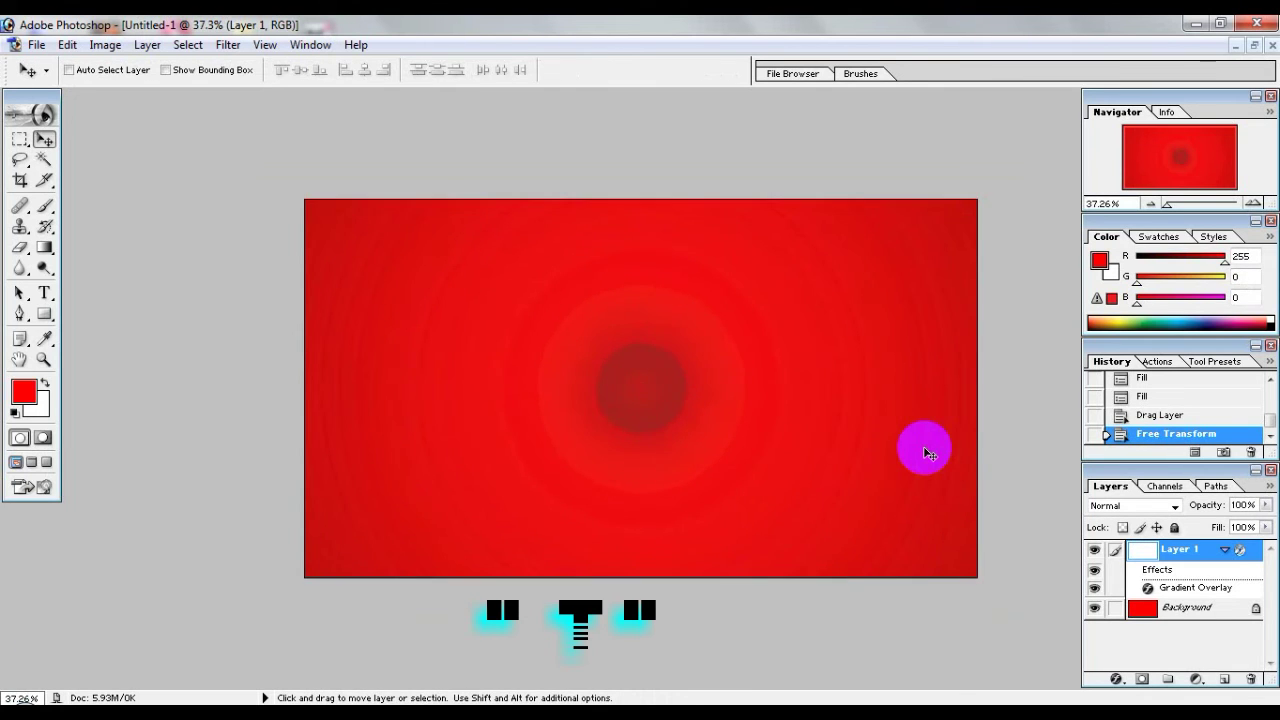
# Save the finished background to the Desktop as the PNG file Untitled-1 without interlacing
pyautogui.press('shift')
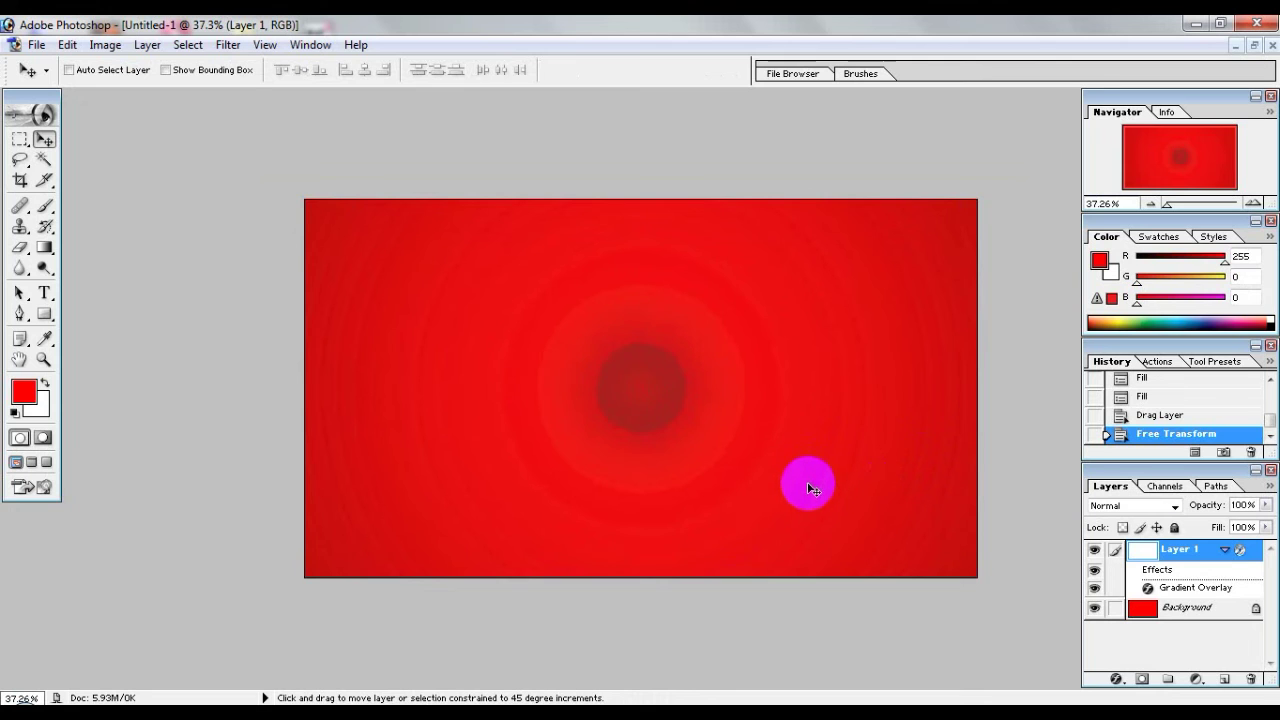
pyautogui.hotkey('ctrl', 'shift', 's')
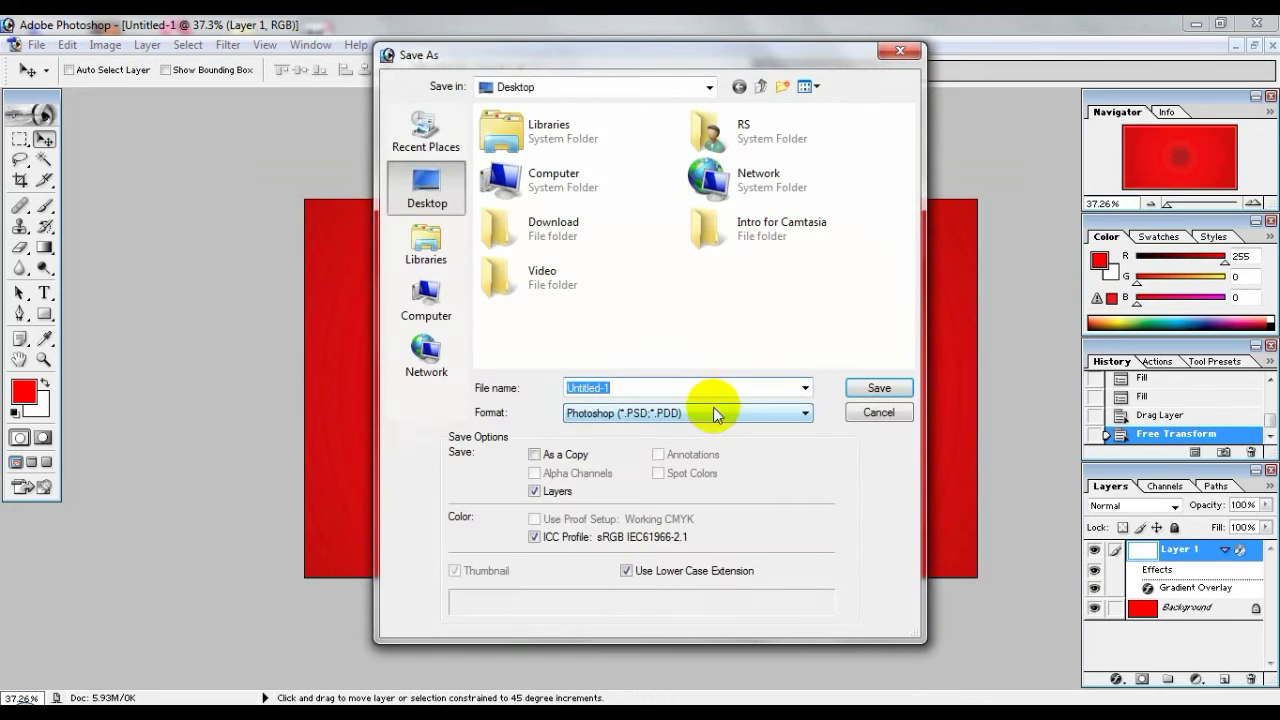
pyautogui.click(711, 413)
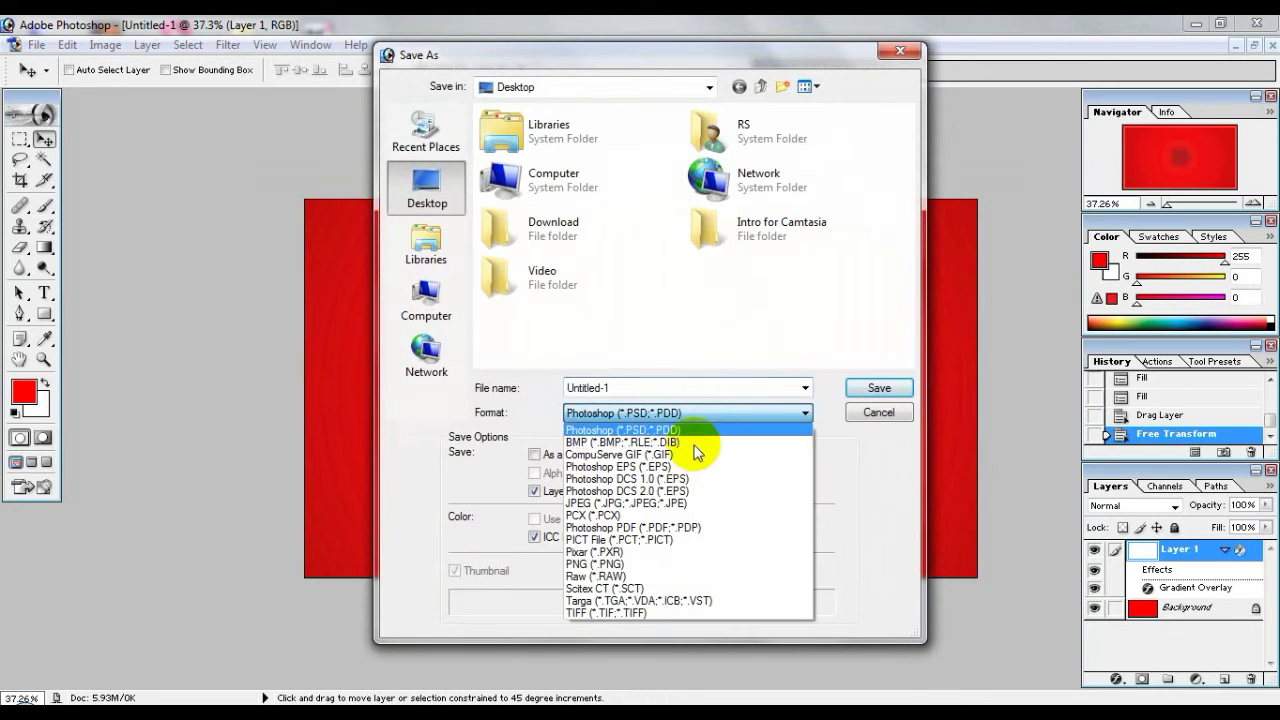
pyautogui.click(668, 564)
pyautogui.click(876, 387)
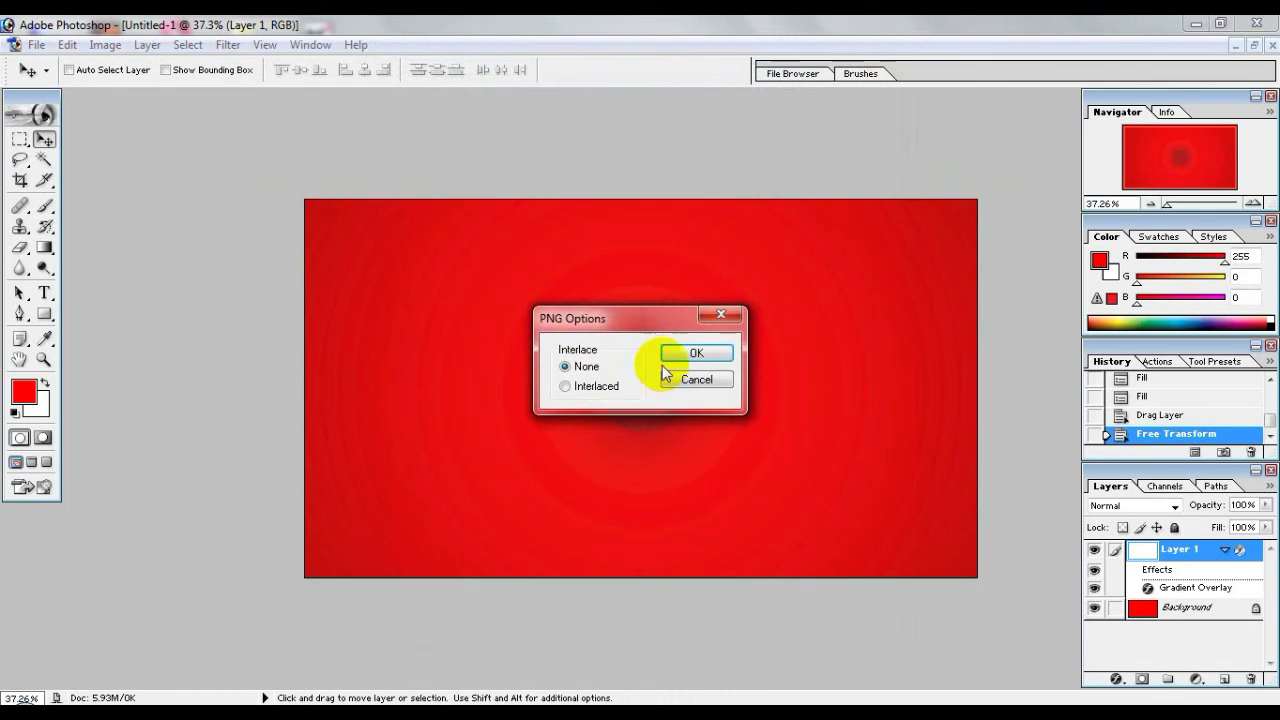
pyautogui.click(665, 354)
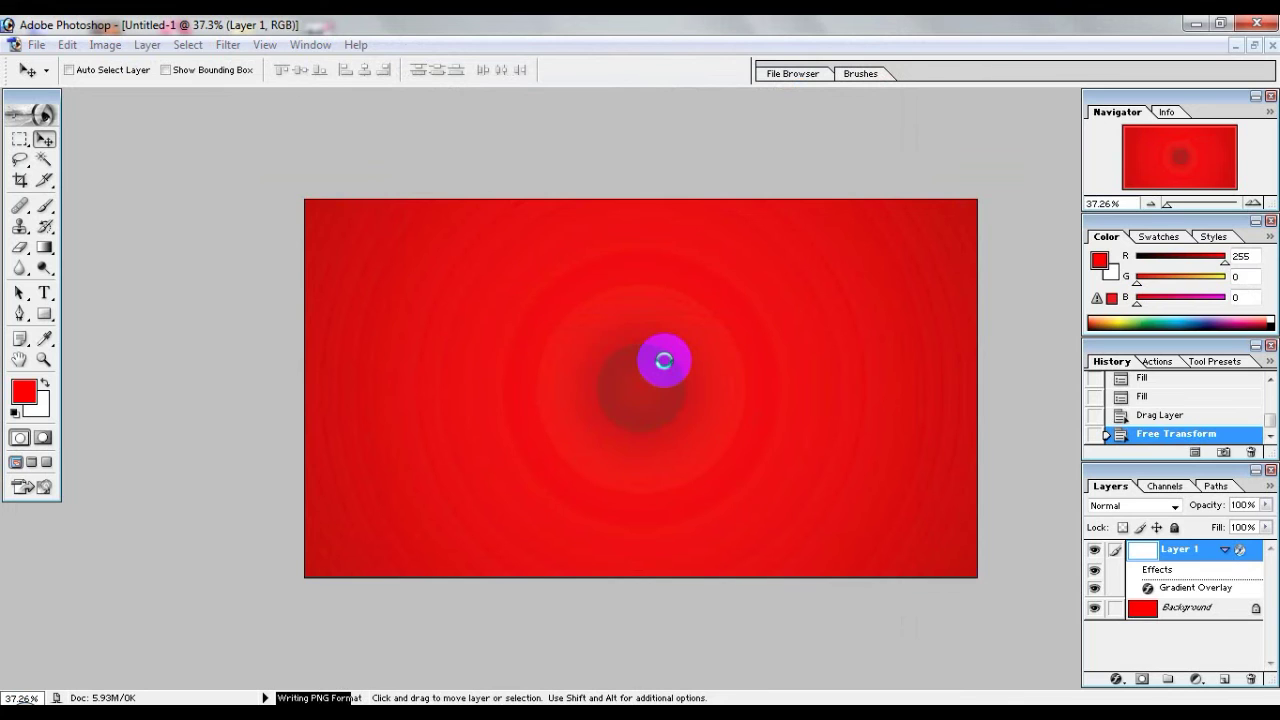
# Create a text box across the middle of the canvas with white text colour FFFFFF and enter "Fate technical Learn"
pyautogui.click(44, 292)
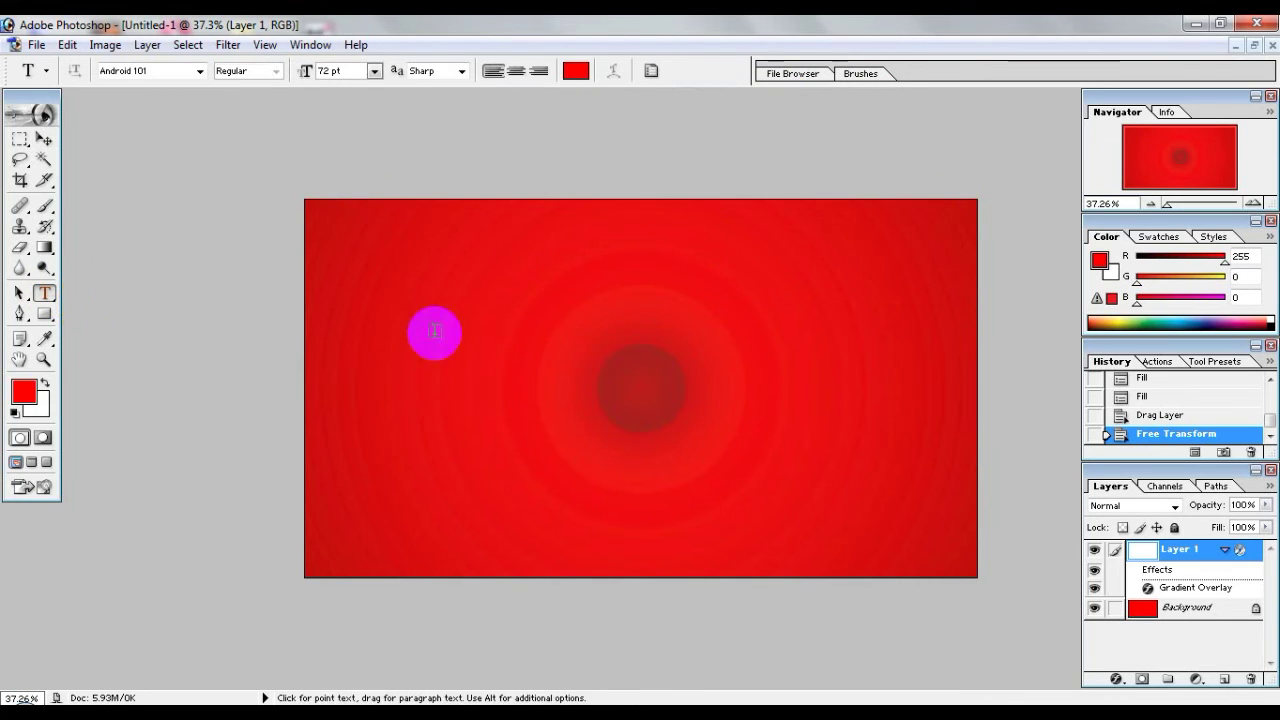
pyautogui.moveTo(428, 314); pyautogui.dragTo(877, 468)
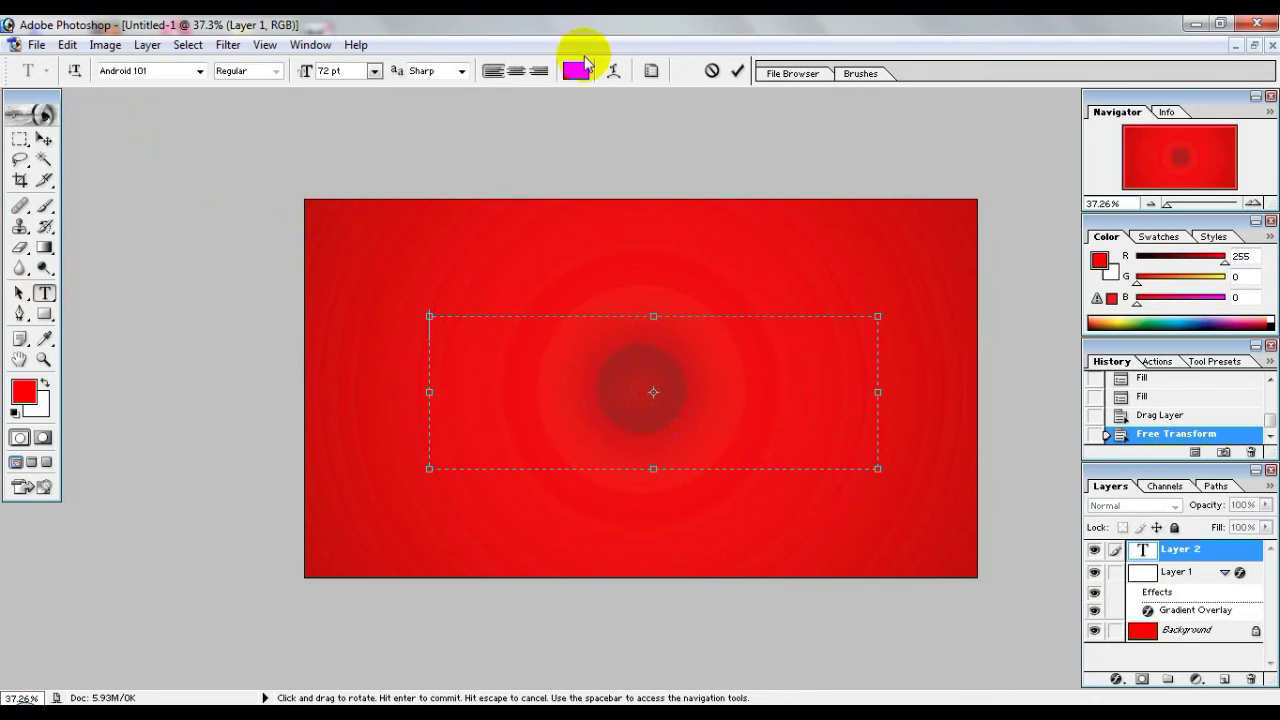
pyautogui.click(577, 70)
pyautogui.moveTo(500, 288); pyautogui.dragTo(371, 234)
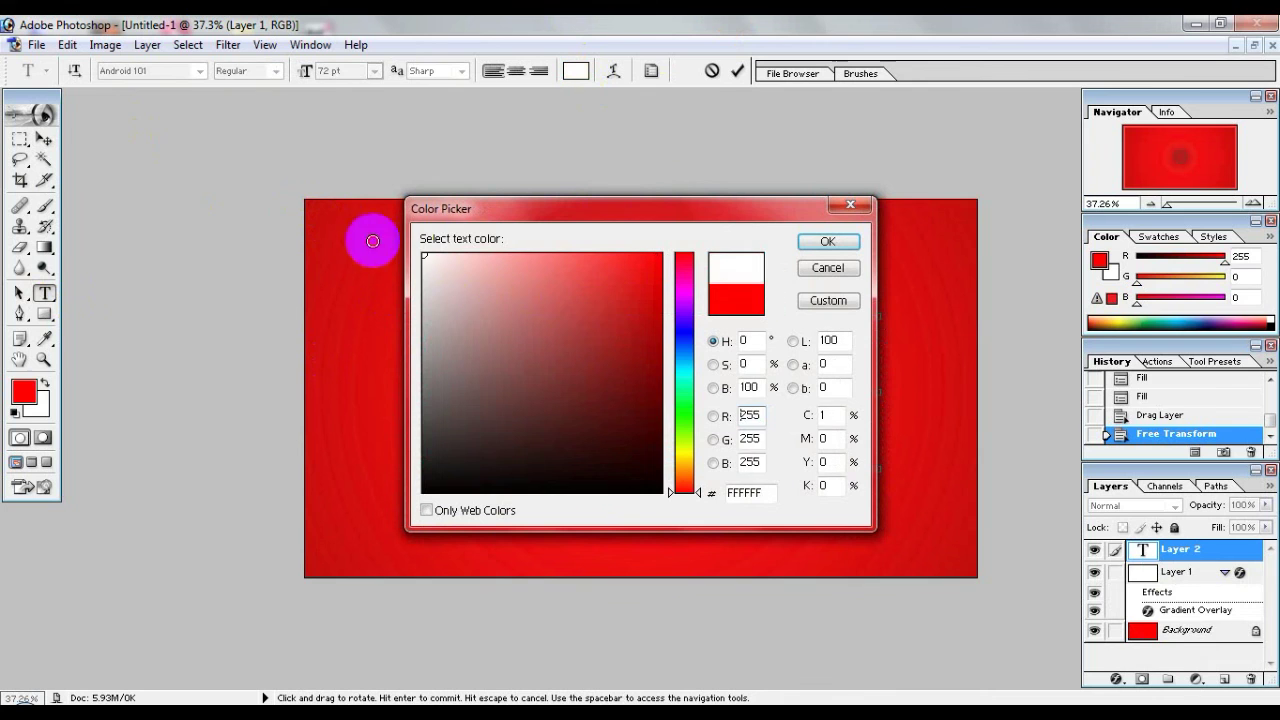
pyautogui.click(828, 241)
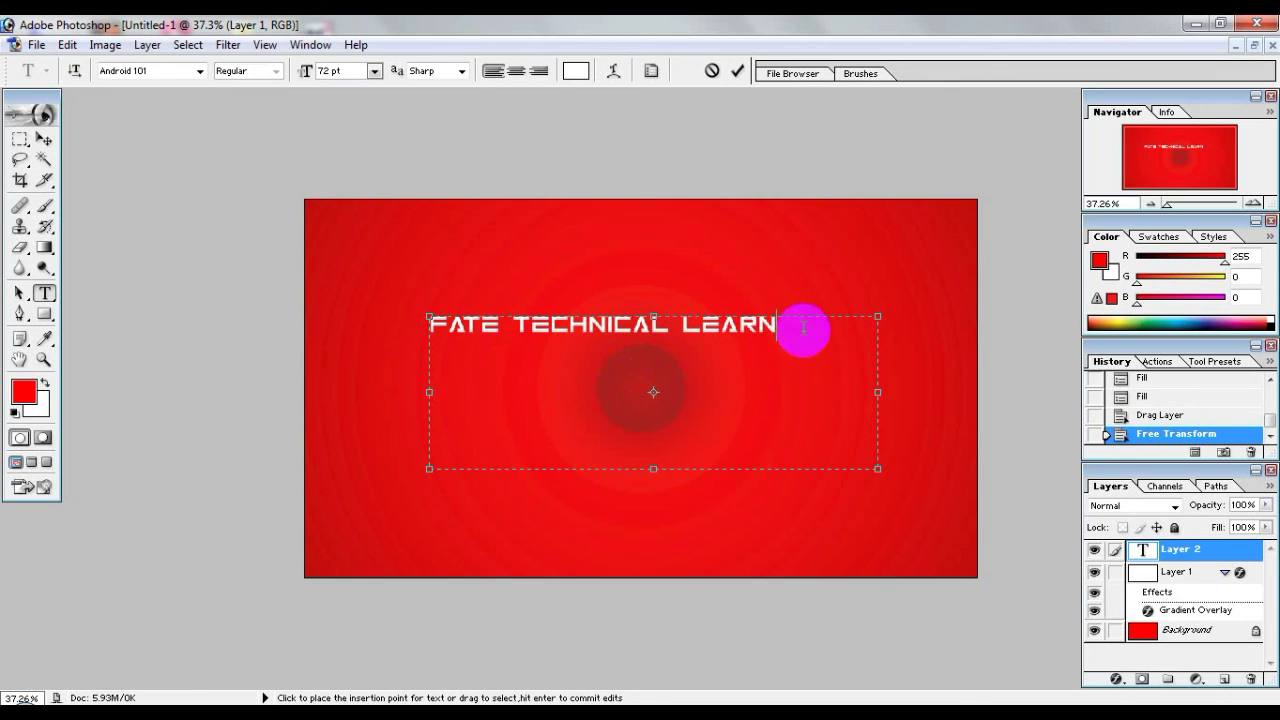
# Shrink the text box to fit the title, commit the text and move it down to the canvas centre
pyautogui.moveTo(806, 331); pyautogui.dragTo(400, 326)
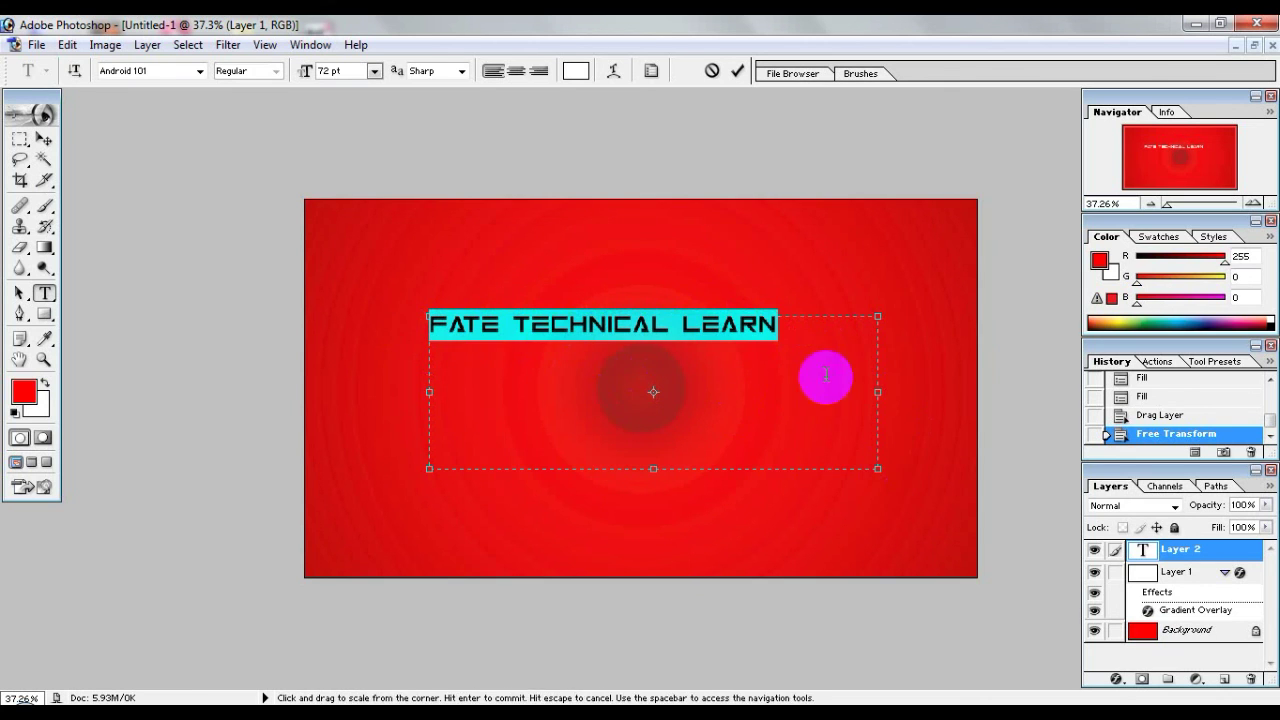
pyautogui.moveTo(877, 468); pyautogui.dragTo(787, 342)
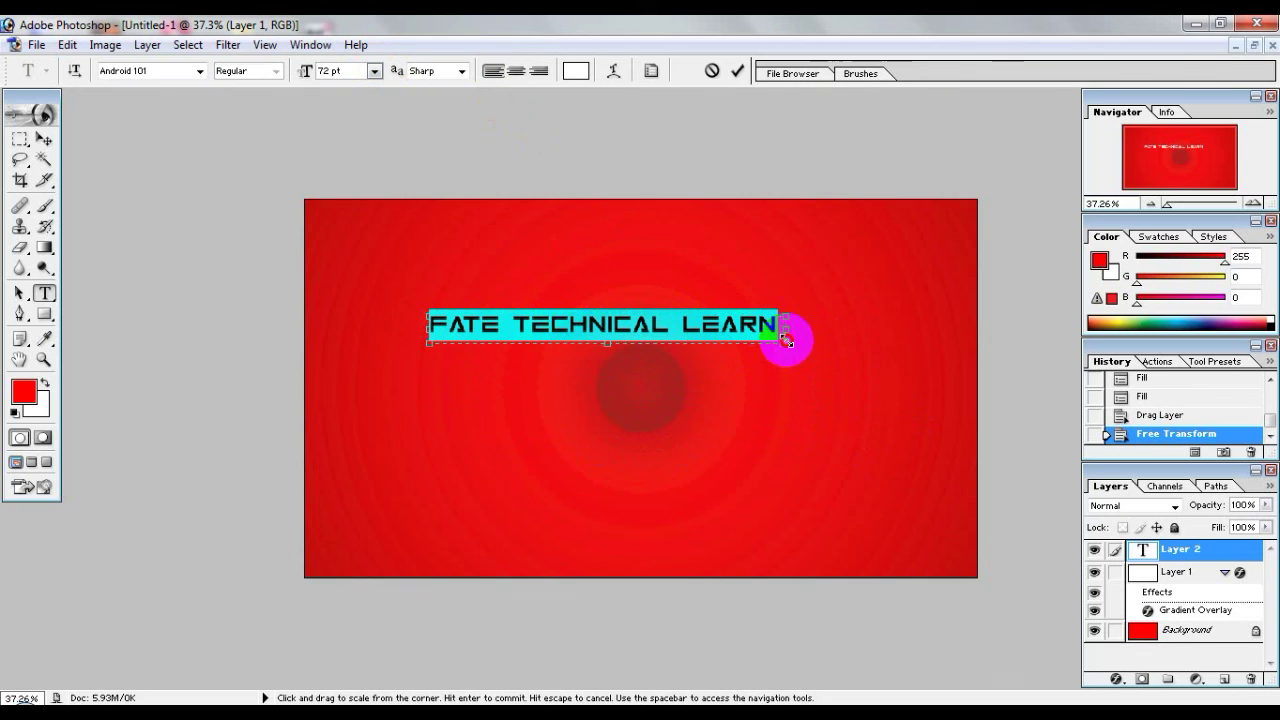
pyautogui.click(737, 70)
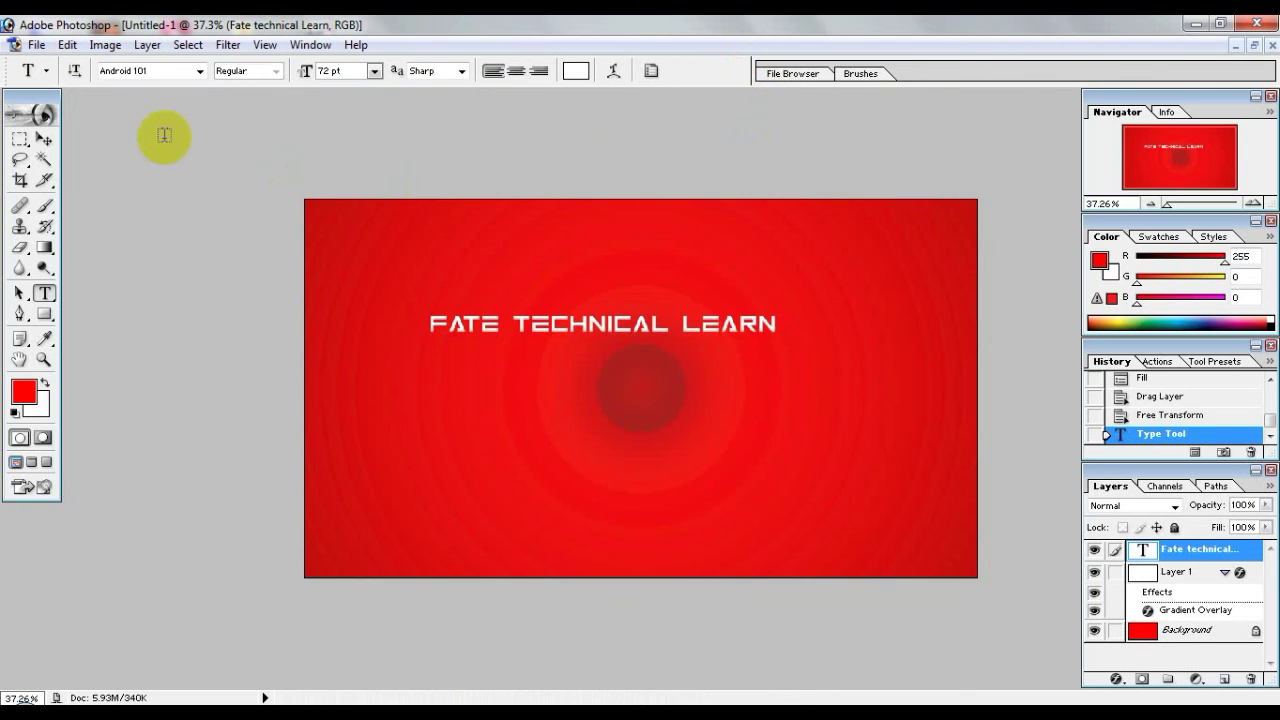
pyautogui.click(45, 139)
pyautogui.moveTo(537, 331); pyautogui.dragTo(600, 407)
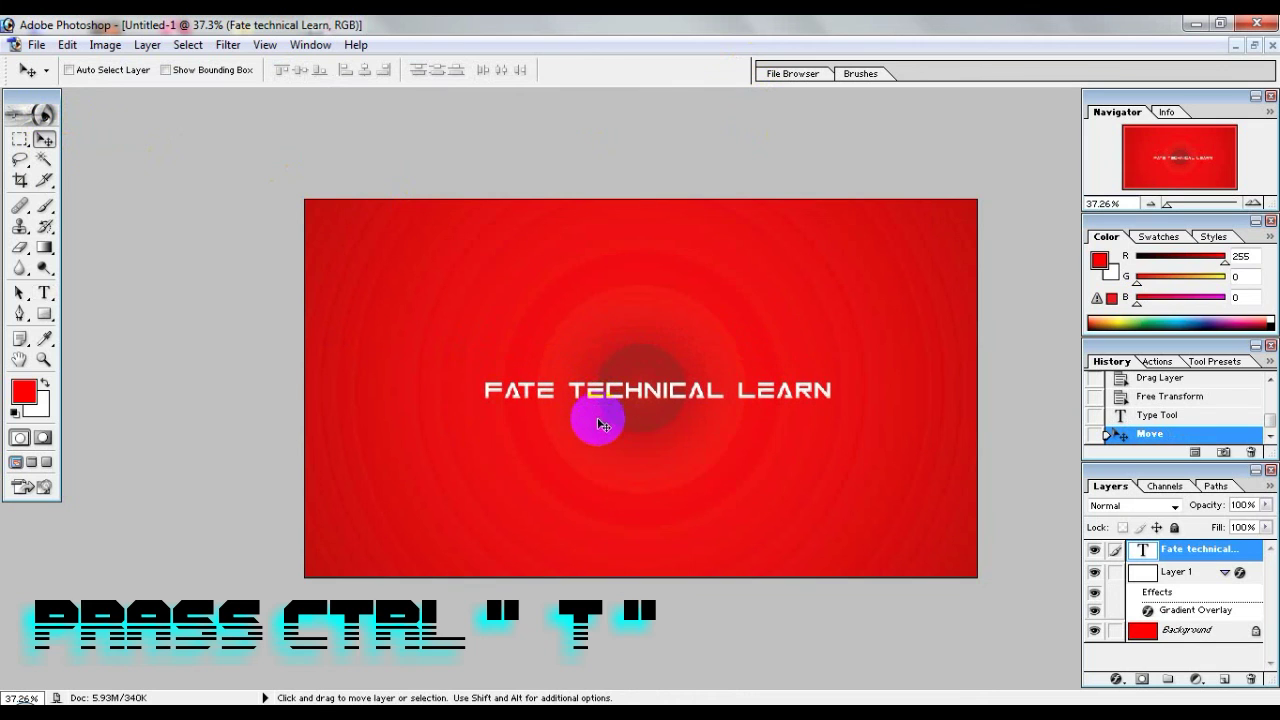
# Enlarge the title with Free Transform to about 138% height, widen it, and nudge it into place at the centre
pyautogui.hotkey('ctrl', 't')
pyautogui.moveTo(830, 408); pyautogui.dragTo(849, 423)
pyautogui.moveTo(658, 380); pyautogui.dragTo(657, 379)
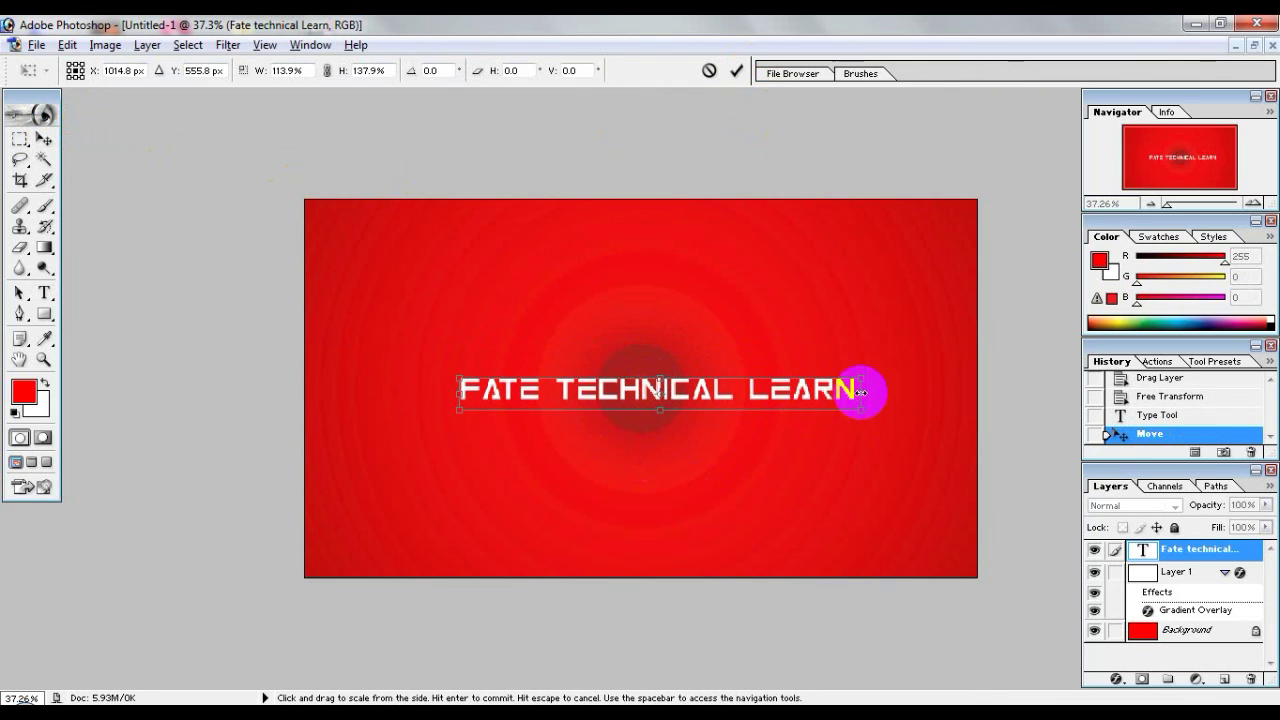
pyautogui.moveTo(864, 394); pyautogui.dragTo(872, 394)
pyautogui.press('Return')
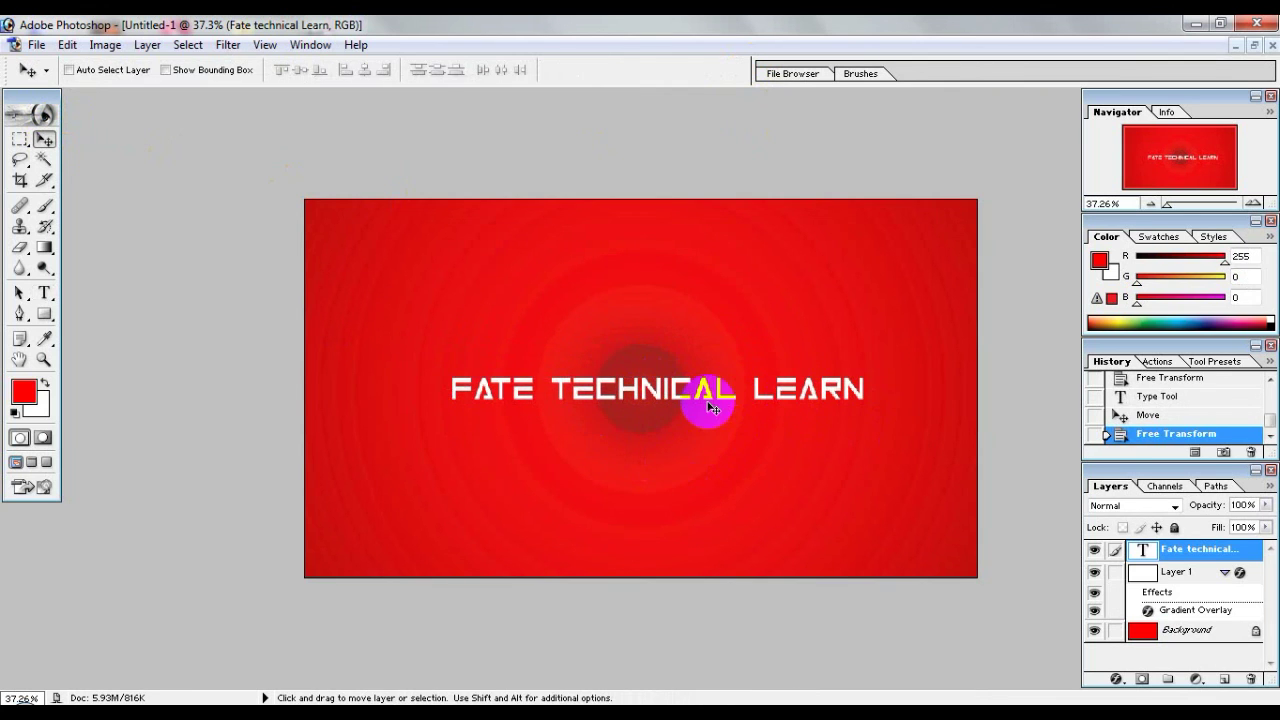
pyautogui.moveTo(717, 398); pyautogui.dragTo(714, 396)
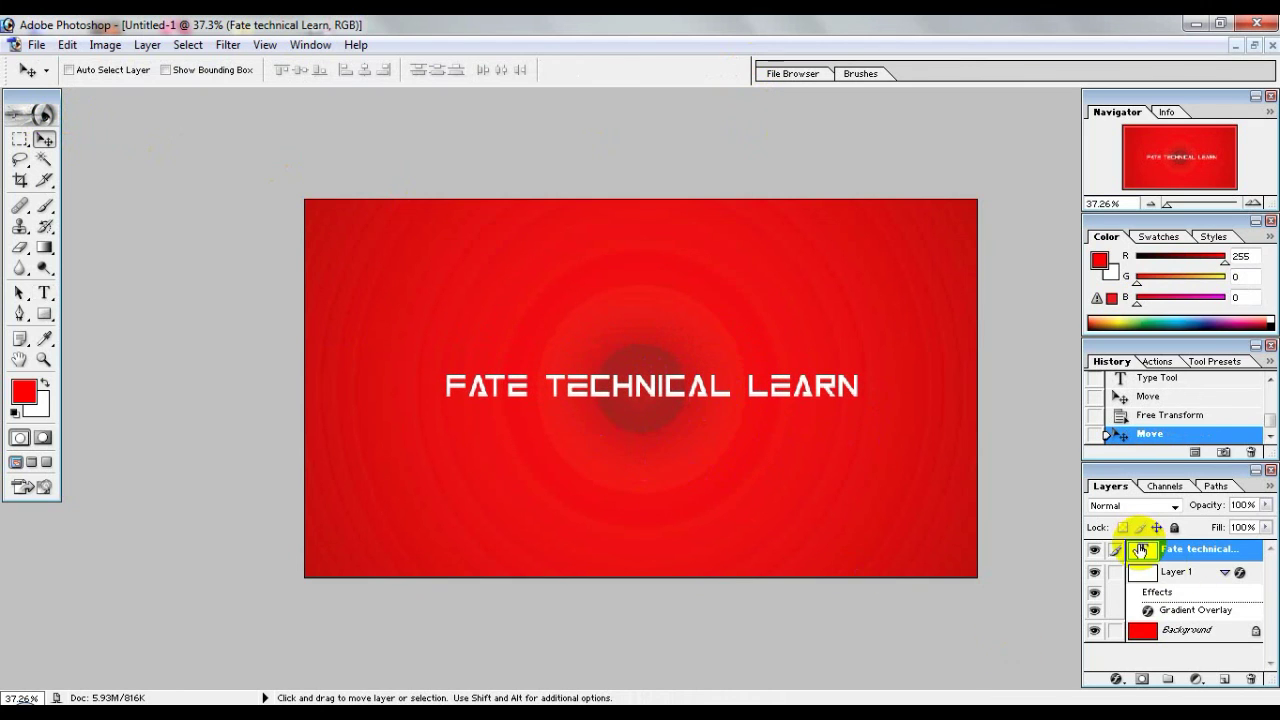